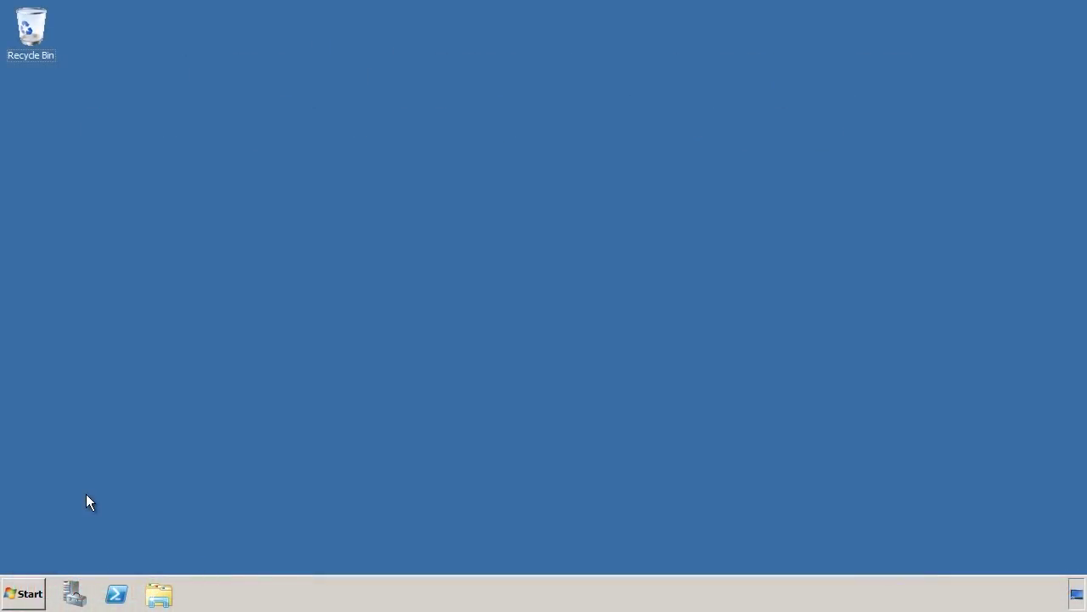
Launch Active Directory Users and Computers and open the ITFreeTraining.local Operations Masters, showing dc1 as RID master.
click(24, 594)
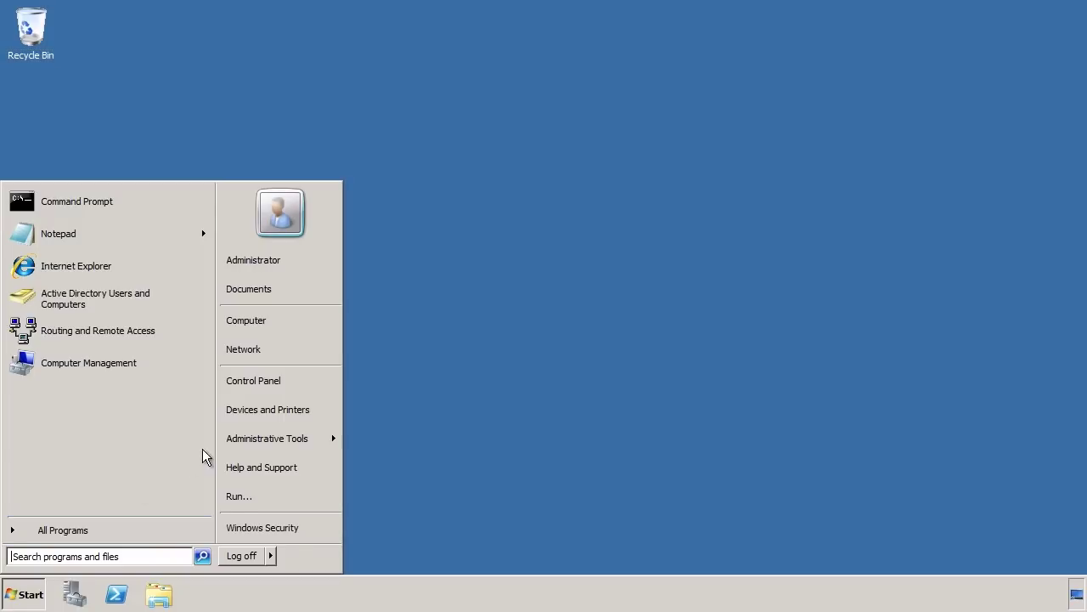
mouse_move(273, 445)
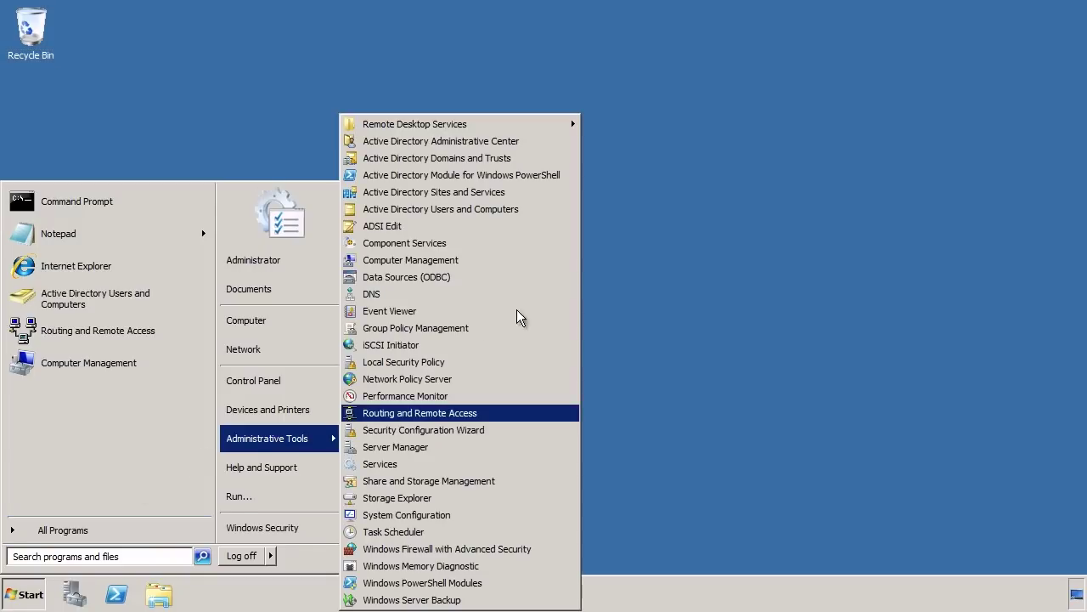
click(563, 211)
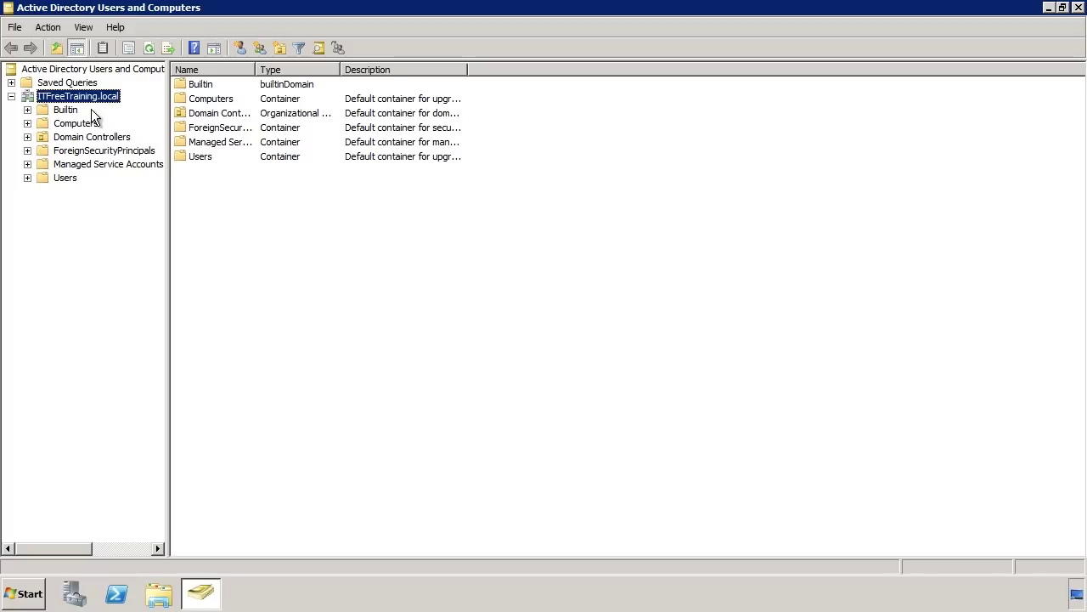
right_click(70, 97)
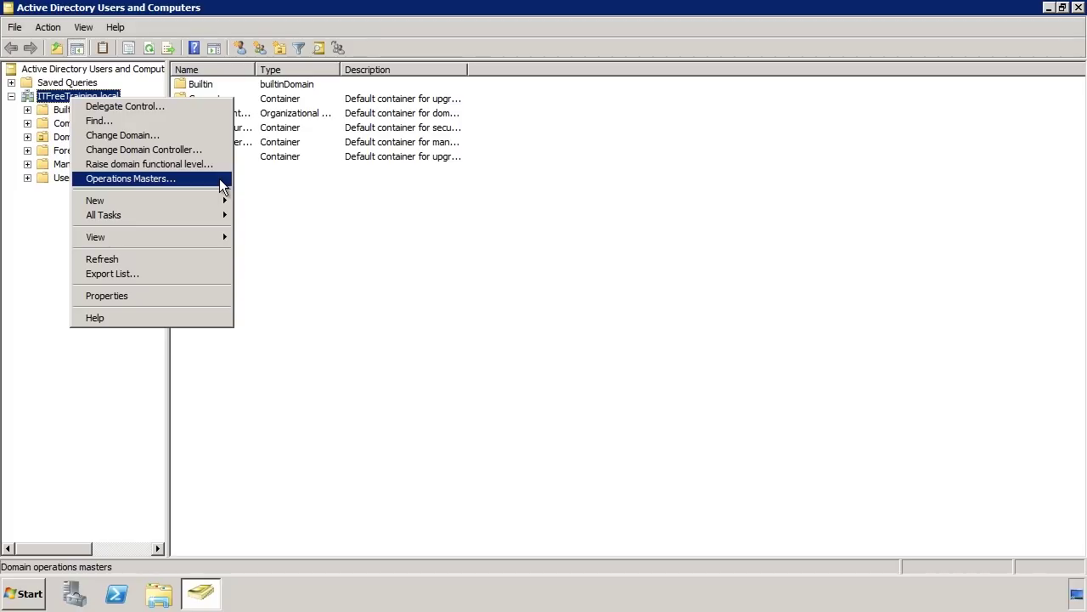
click(220, 182)
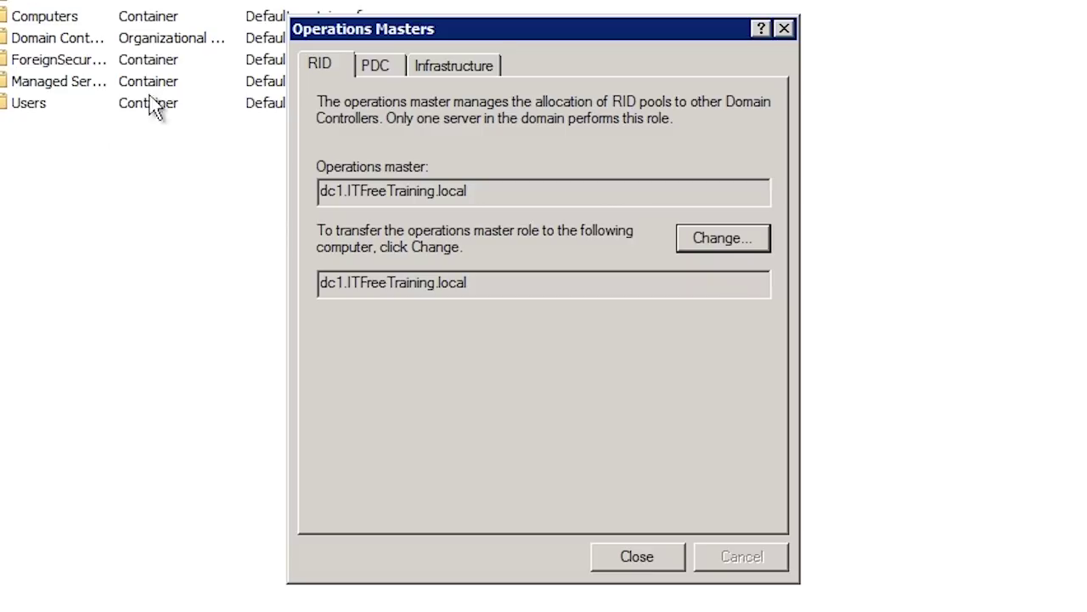
Check the PDC and Infrastructure holders, then attempt Change to get the connect-to-another-controller error.
click(378, 68)
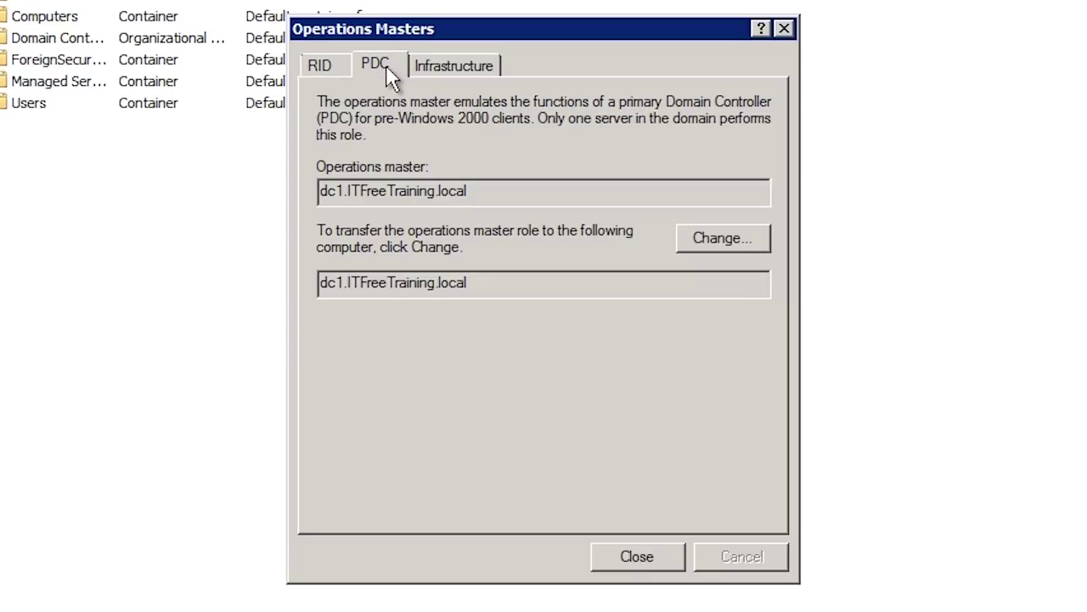
click(492, 69)
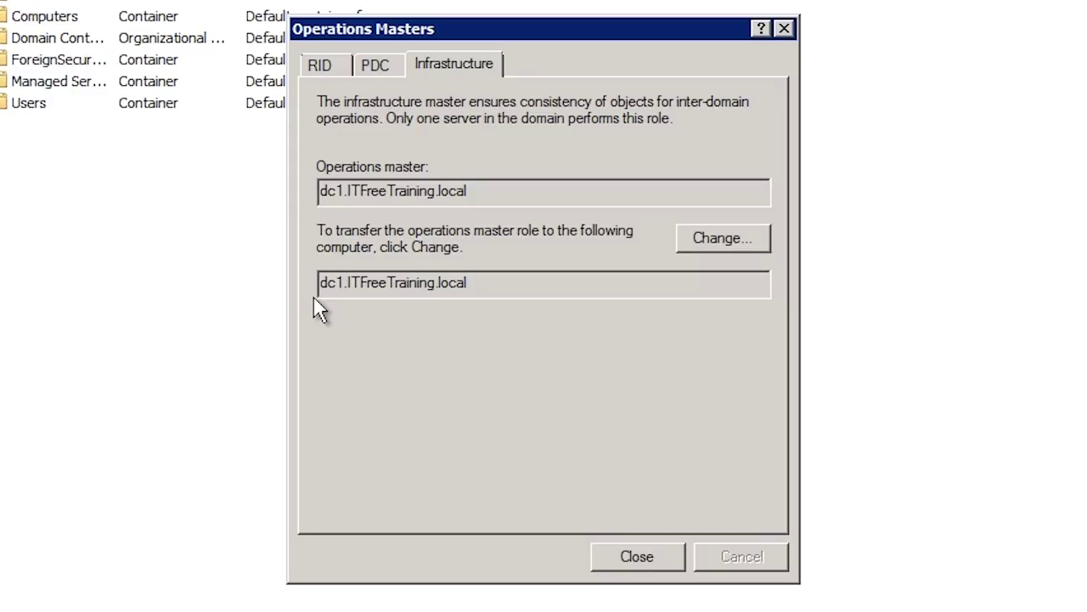
click(754, 243)
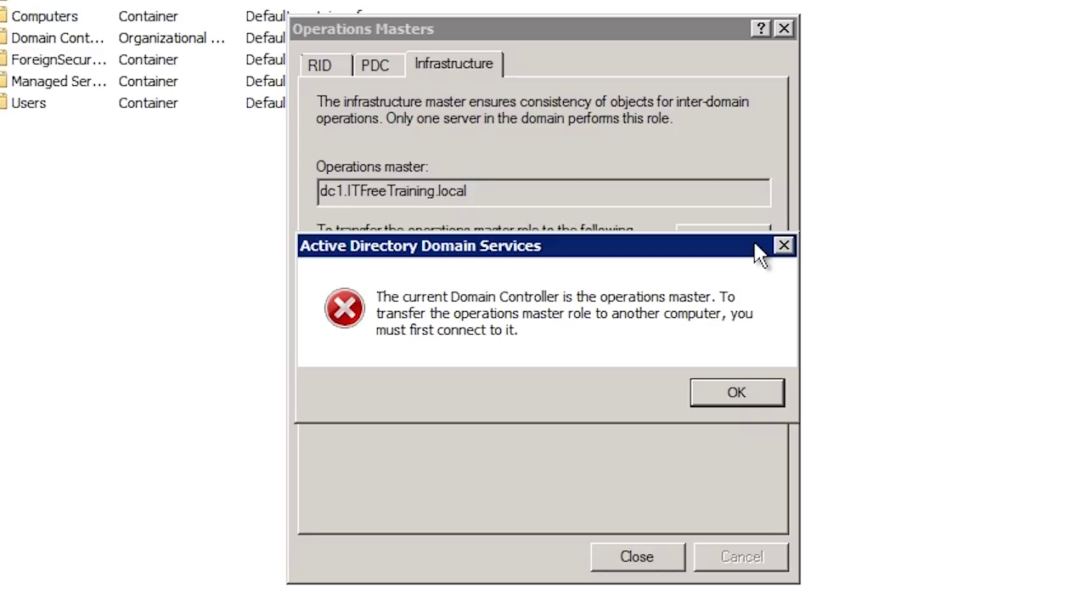
Close the error and Operations Masters dialogs, then switch the console's domain controller to DC2.ITFreeTraining.local.
click(739, 398)
click(637, 557)
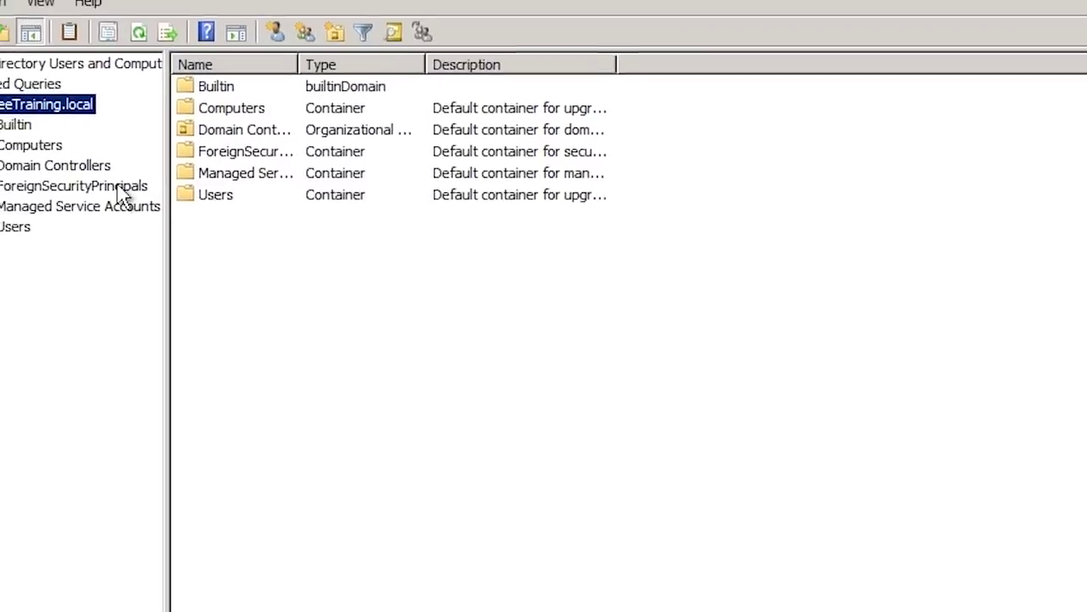
right_click(40, 105)
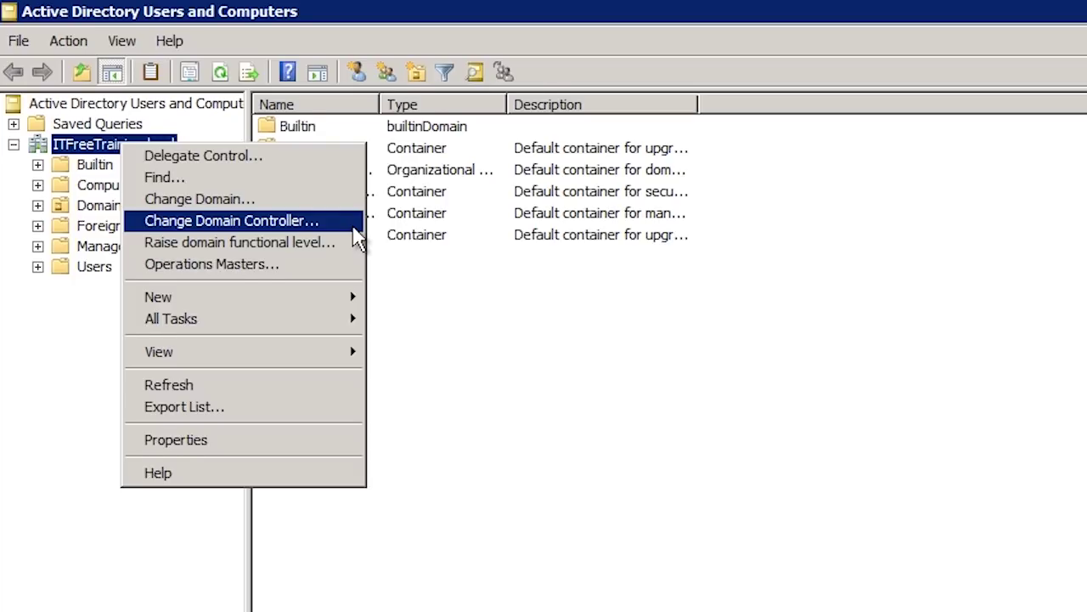
click(231, 221)
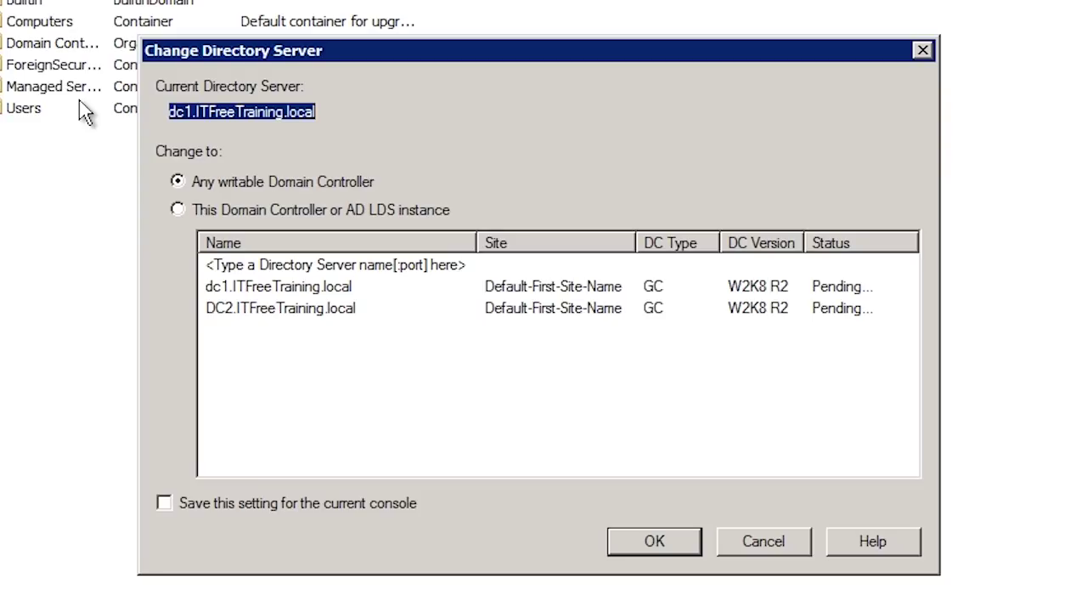
click(257, 310)
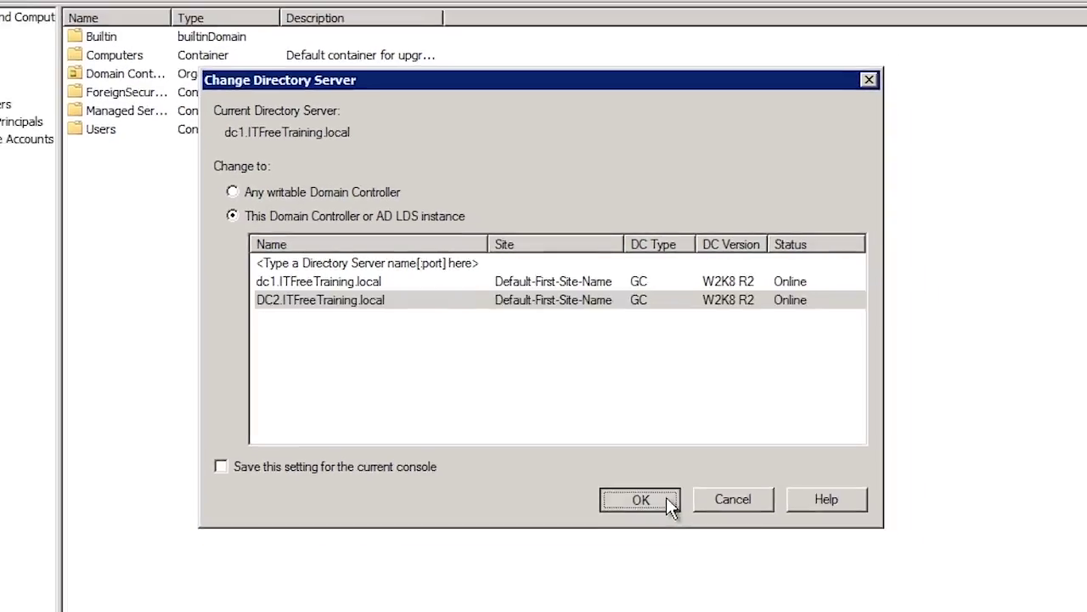
click(688, 542)
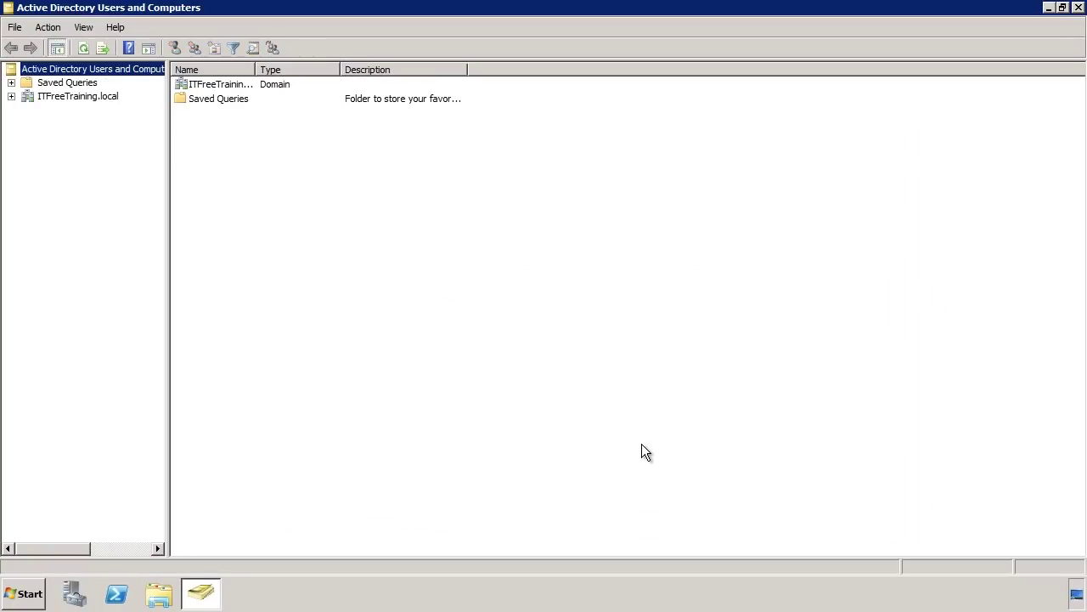
Reopen Operations Masters and change the RID master to DC2, confirming with Yes.
right_click(73, 96)
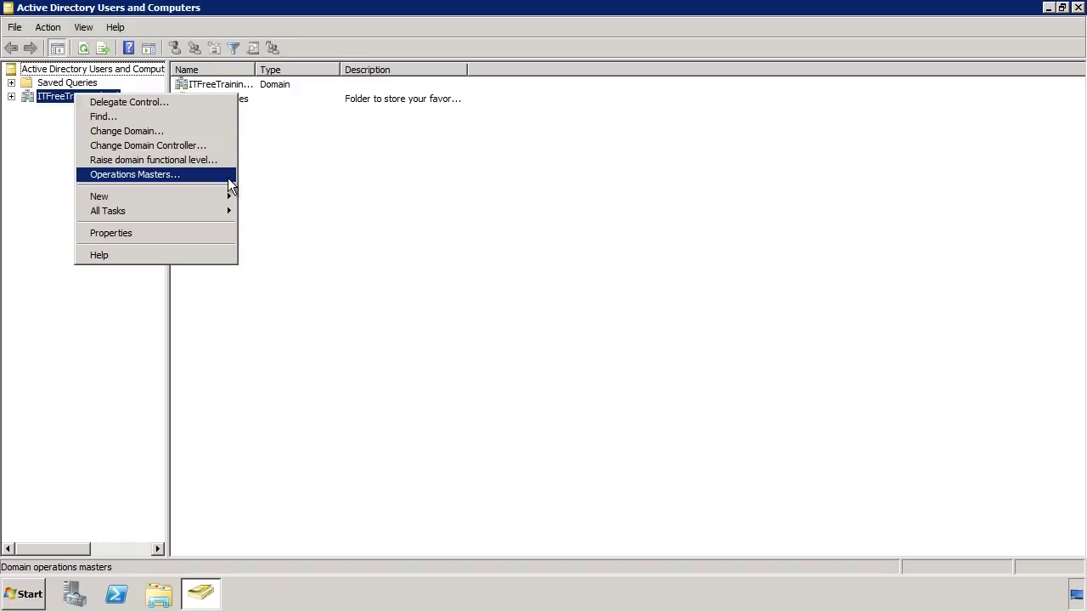
click(170, 174)
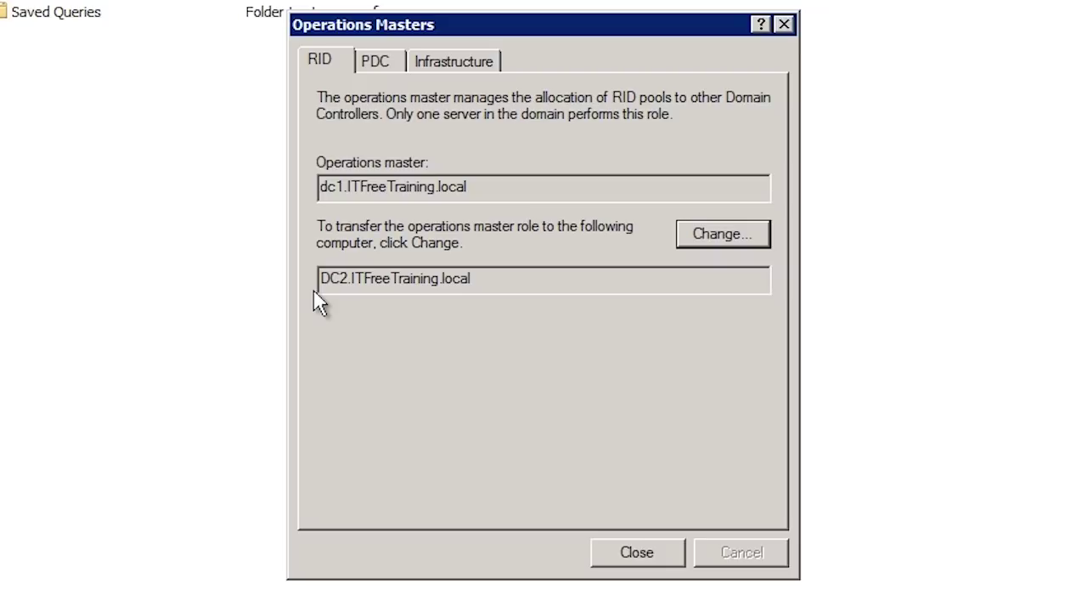
click(753, 235)
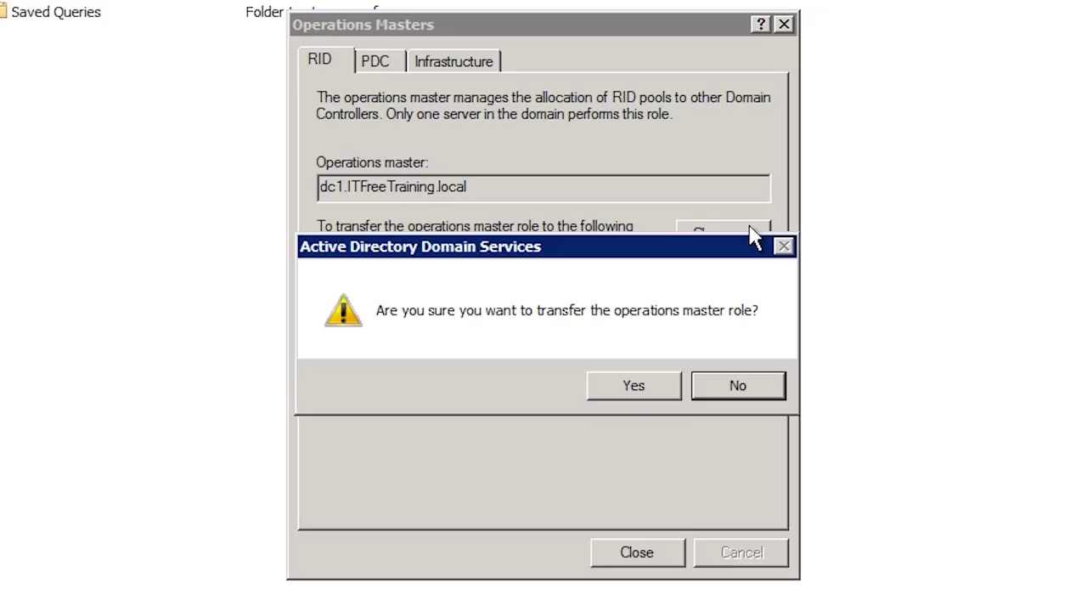
click(608, 386)
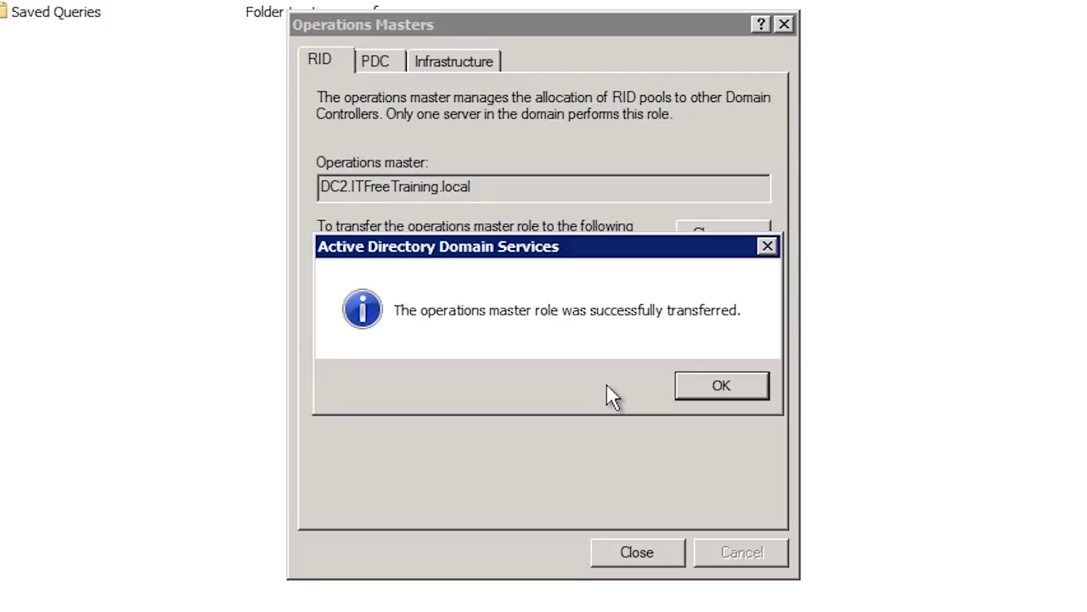
Dismiss the RID master transfer success message.
click(762, 389)
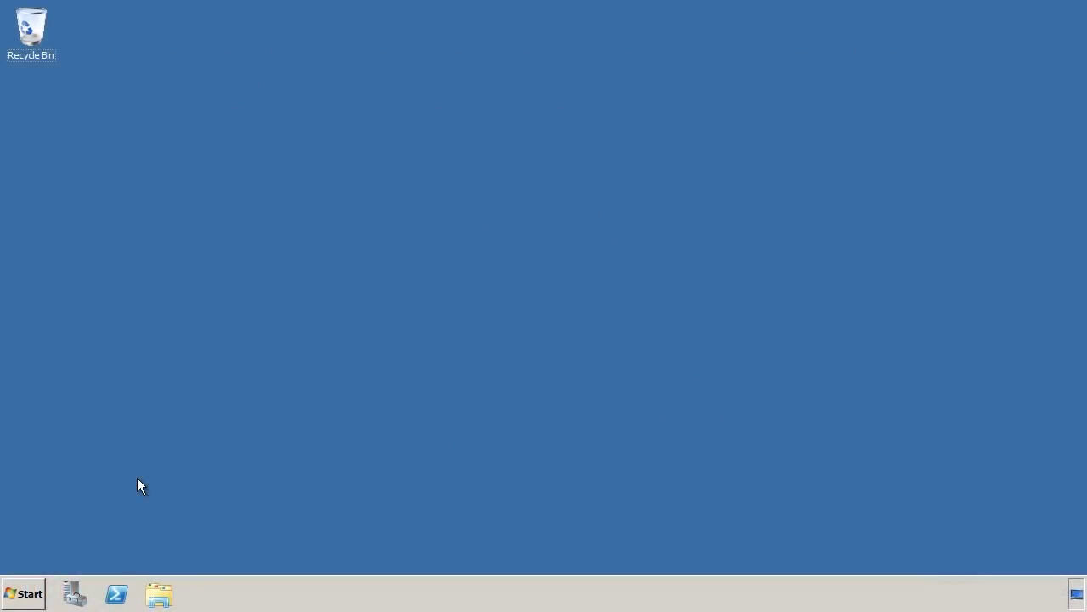
Launch Active Directory Domains and Trusts and confirm dc1.ITFreeTraining.local holds the domain naming master role.
click(23, 596)
mouse_move(281, 448)
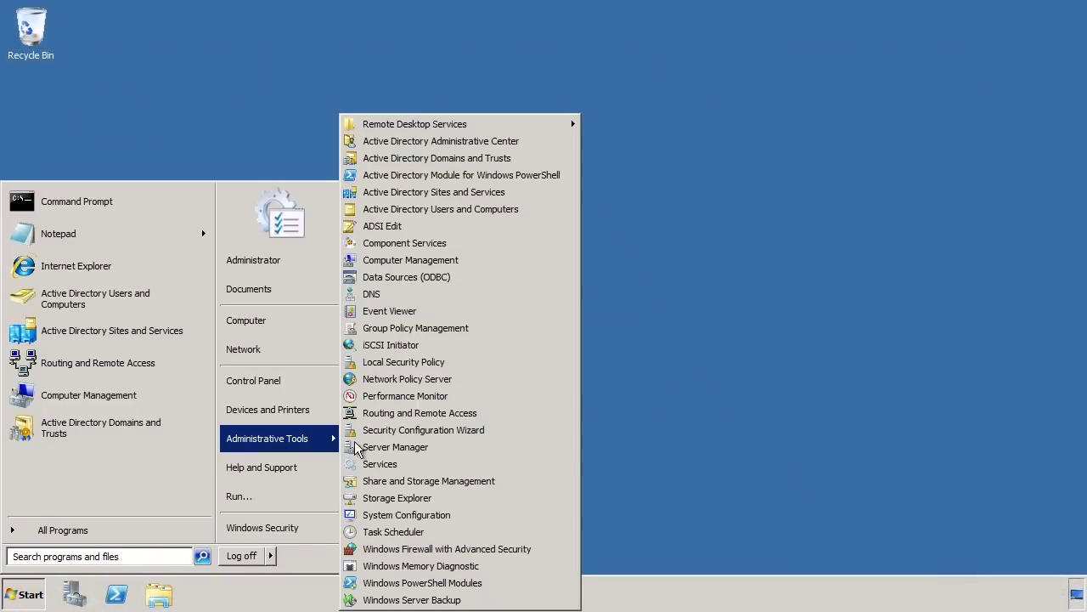
click(569, 158)
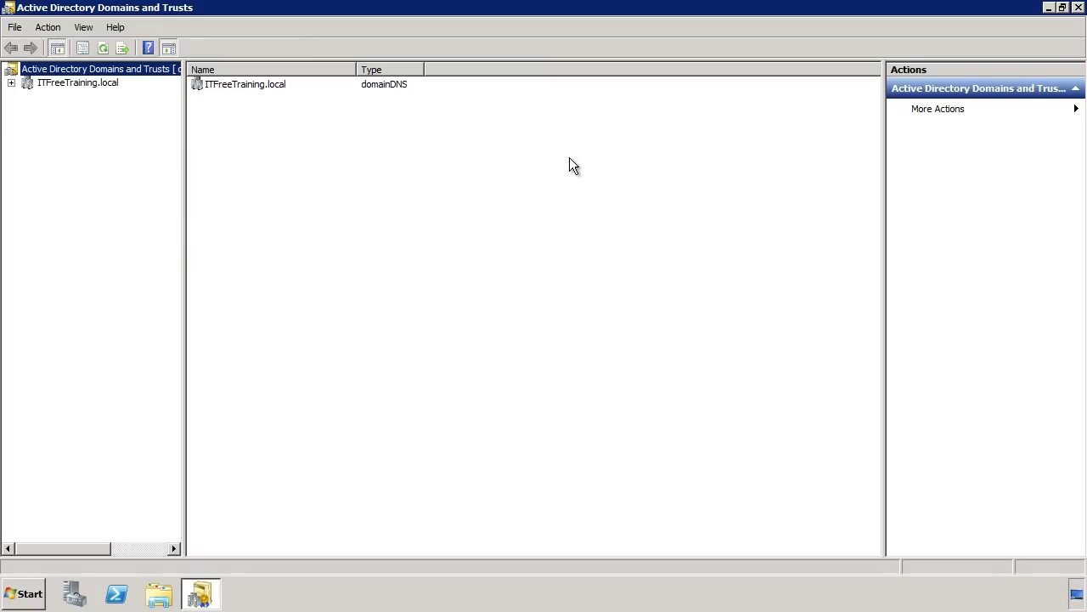
right_click(43, 71)
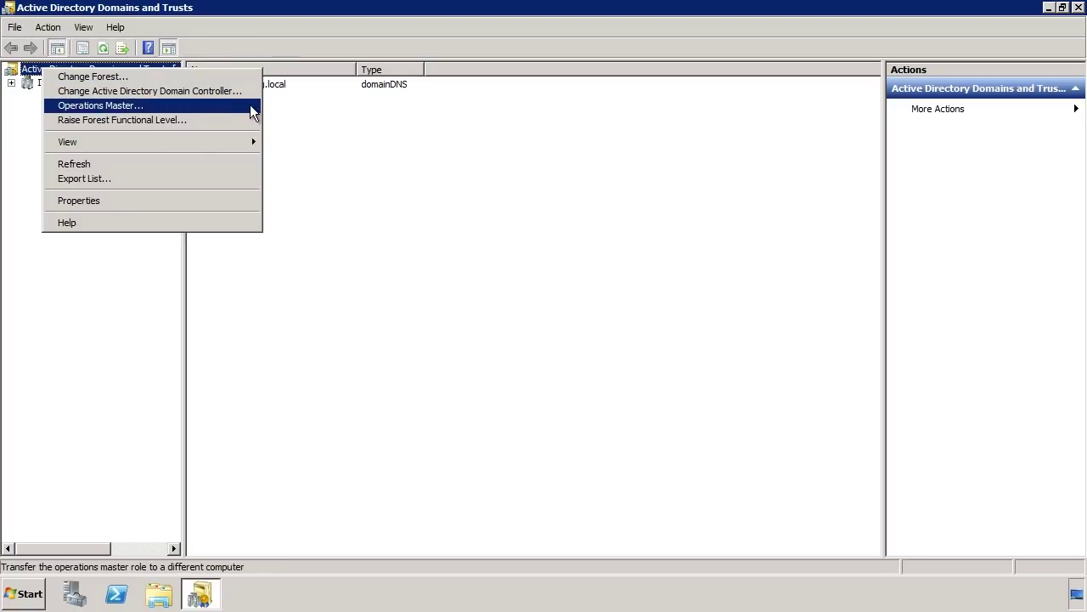
click(250, 105)
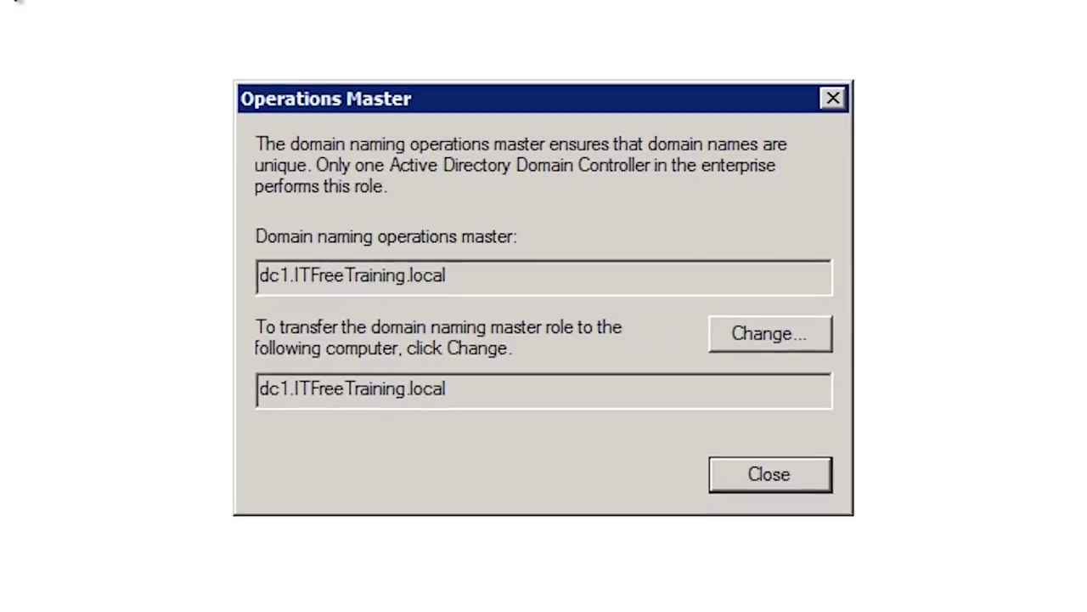
click(716, 411)
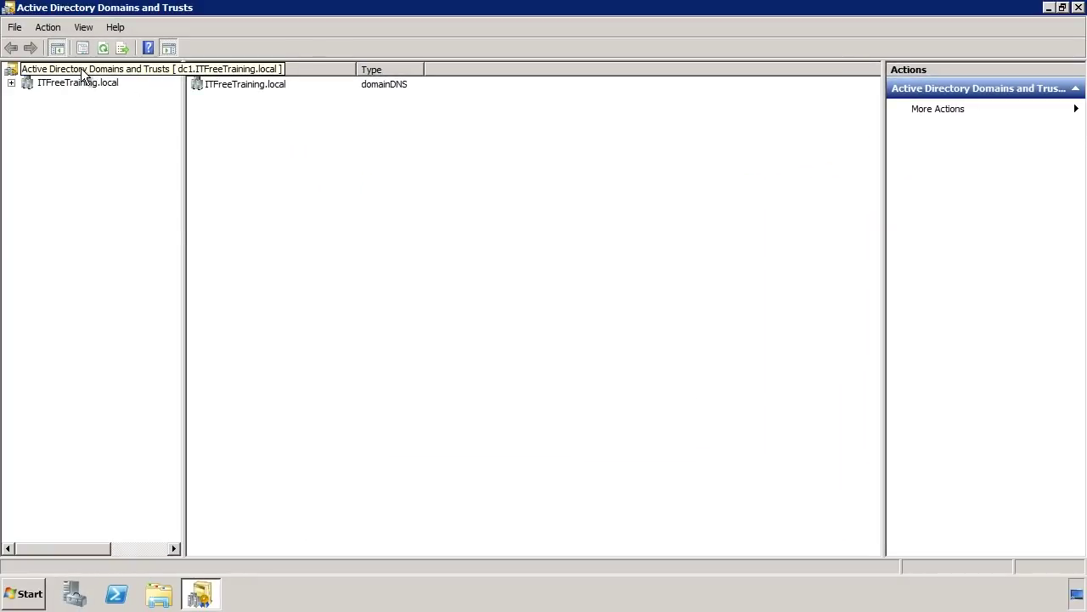
Connect Active Directory Domains and Trusts to DC2.ITFreeTraining.local instead of dc1.
right_click(78, 70)
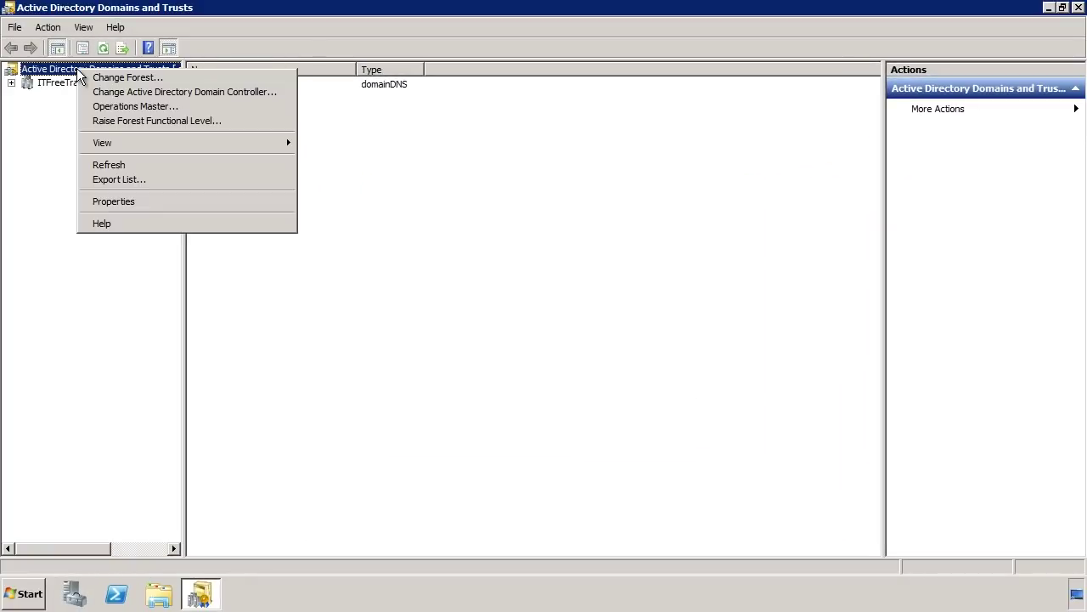
click(281, 95)
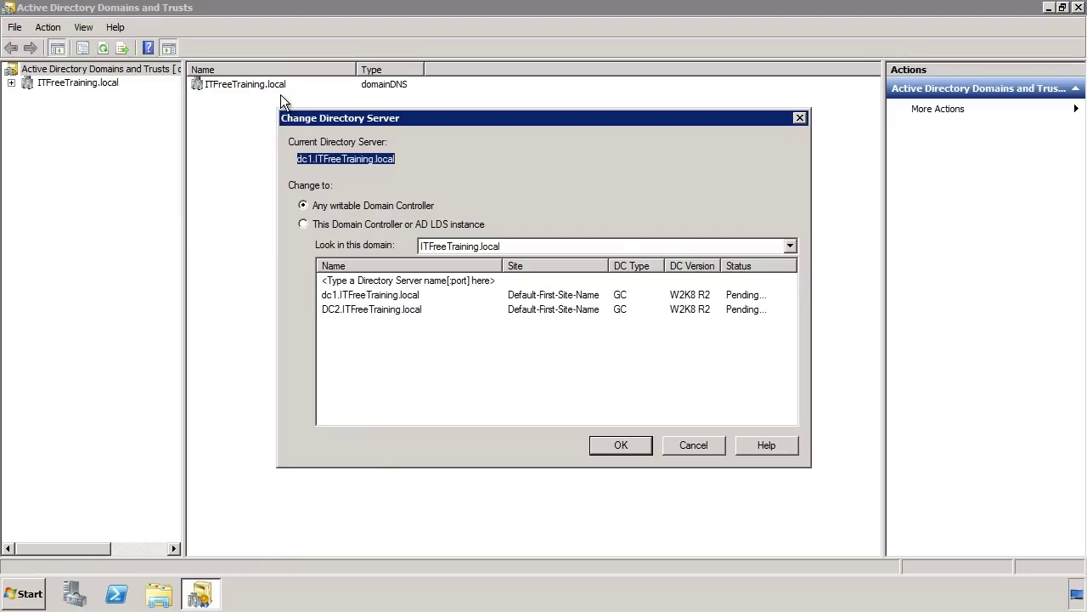
click(350, 309)
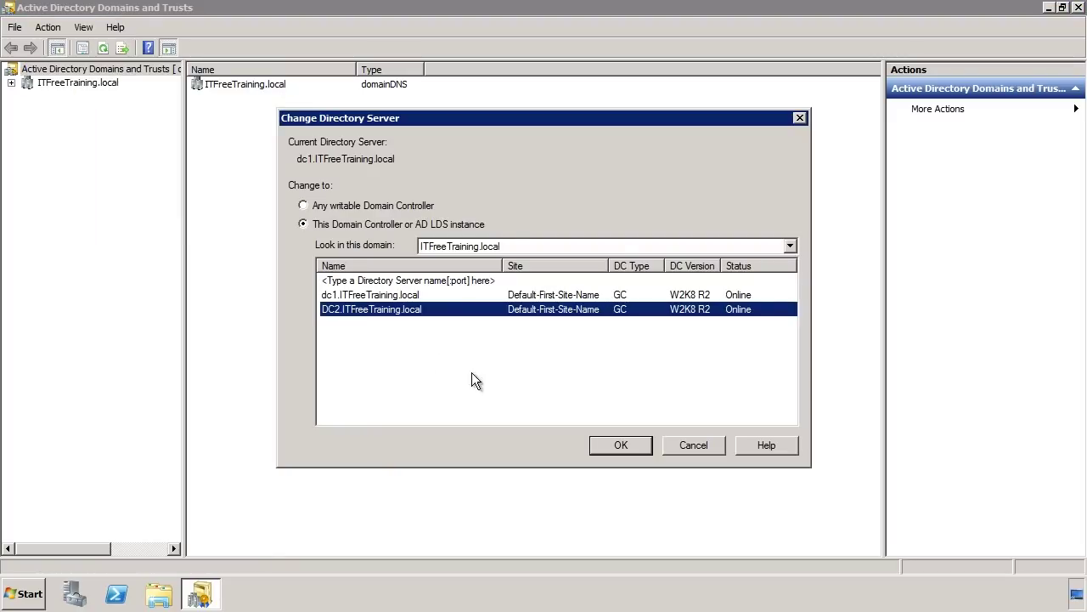
click(637, 447)
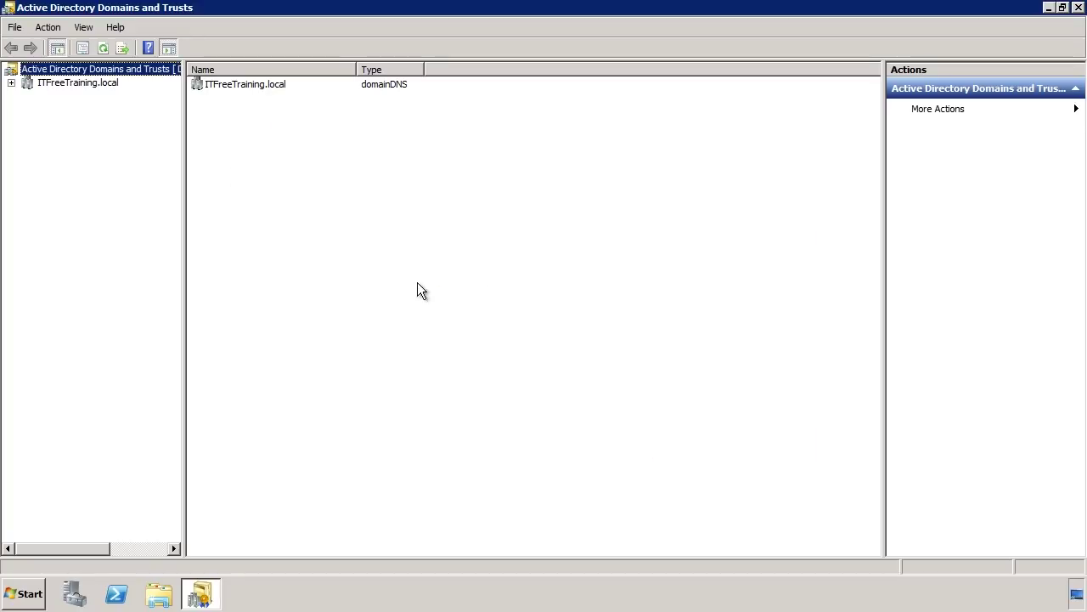
Change the domain naming operations master to DC2 and confirm the transfer with Yes.
right_click(44, 70)
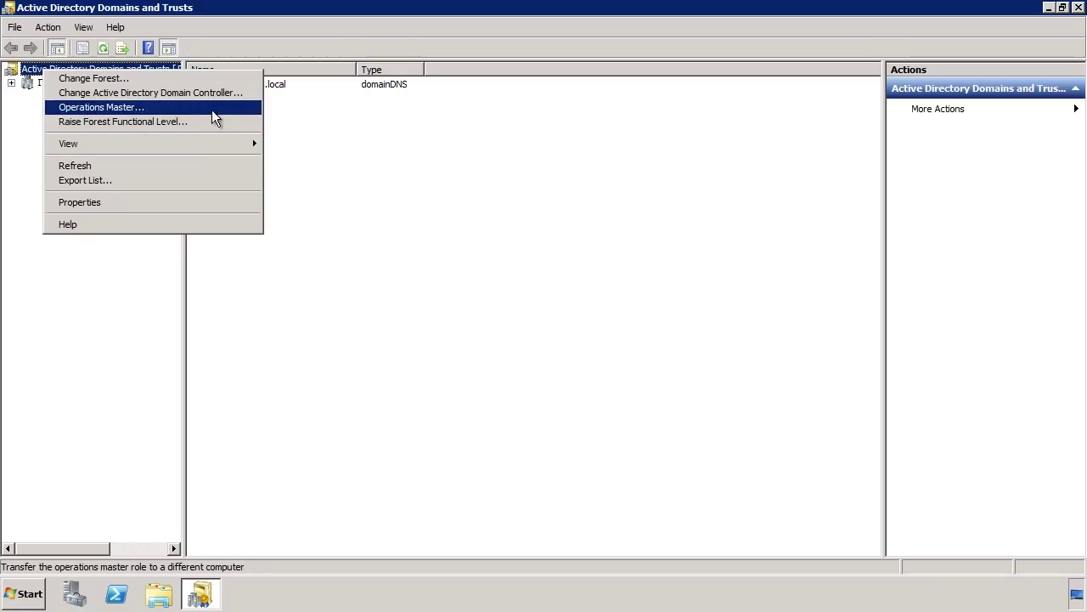
click(224, 111)
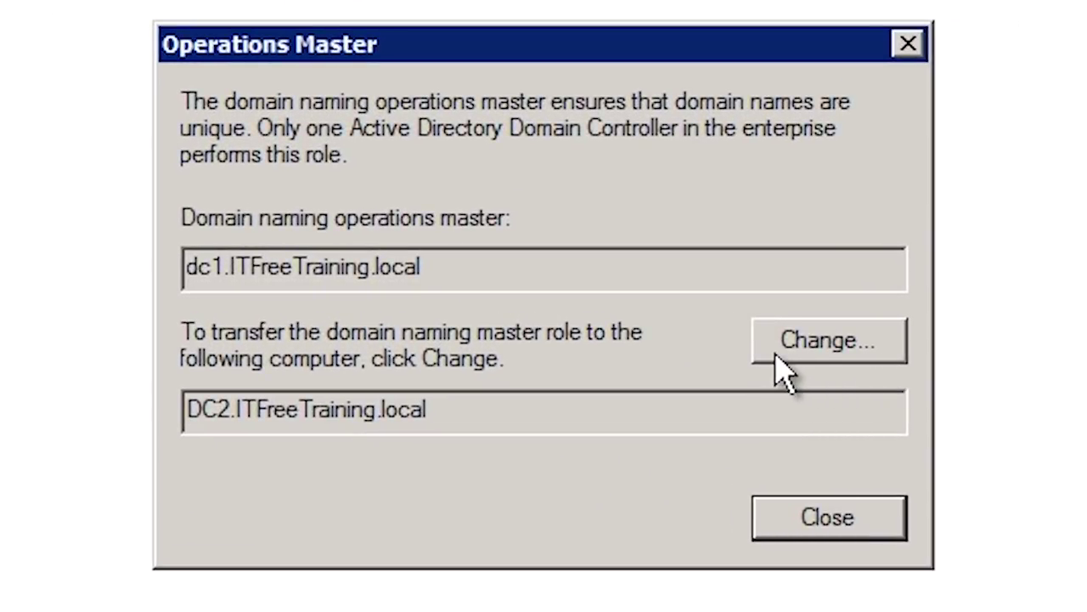
click(780, 365)
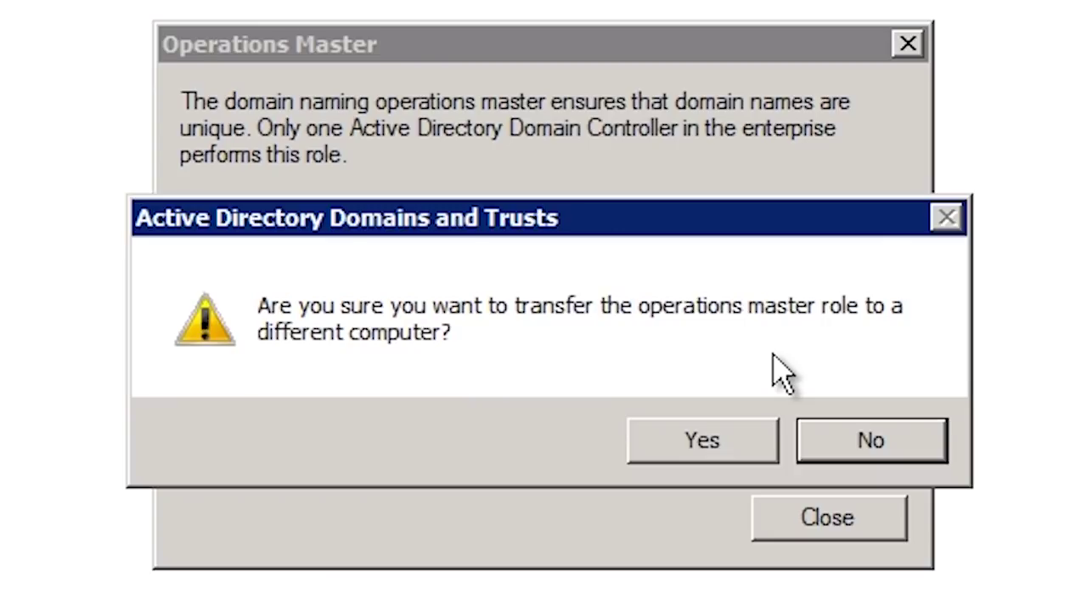
click(690, 452)
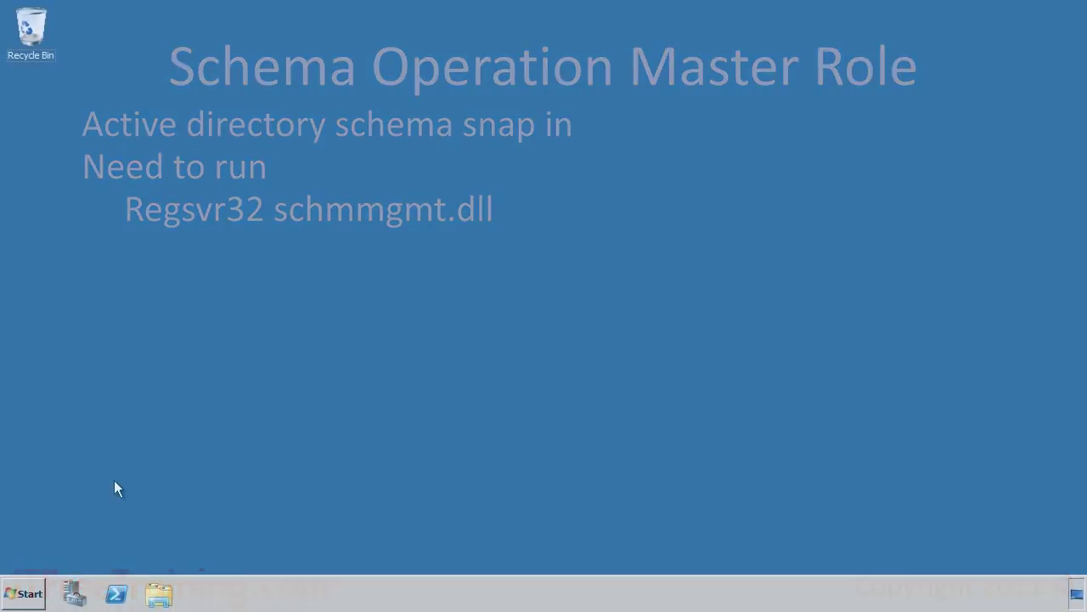
In Command Prompt, run regsvr32 schmmgmt.dll from C:\, then search the Start menu for mmc.
key(super)
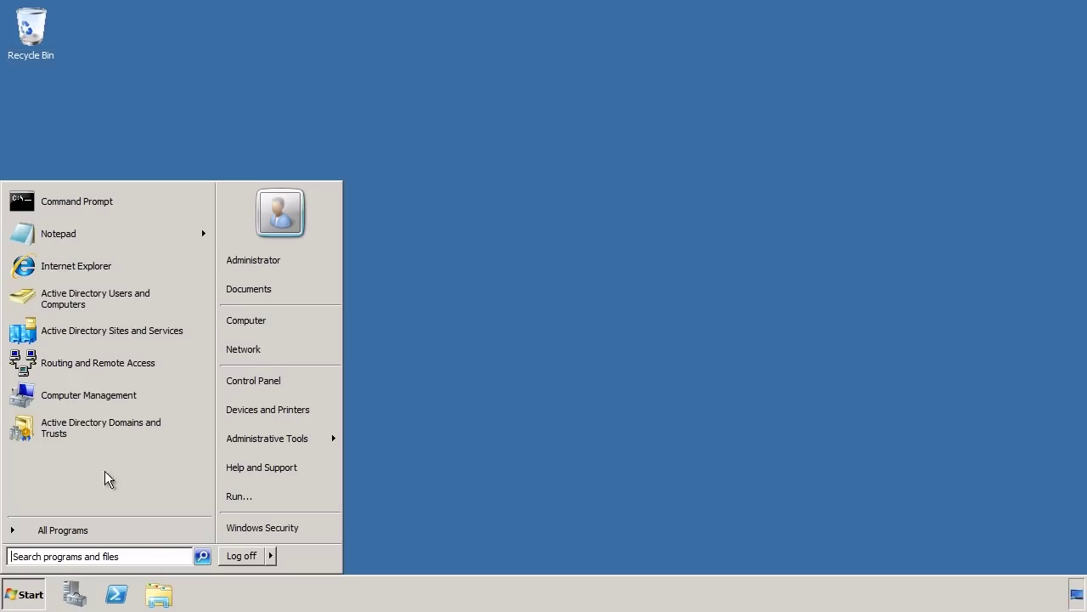
click(148, 205)
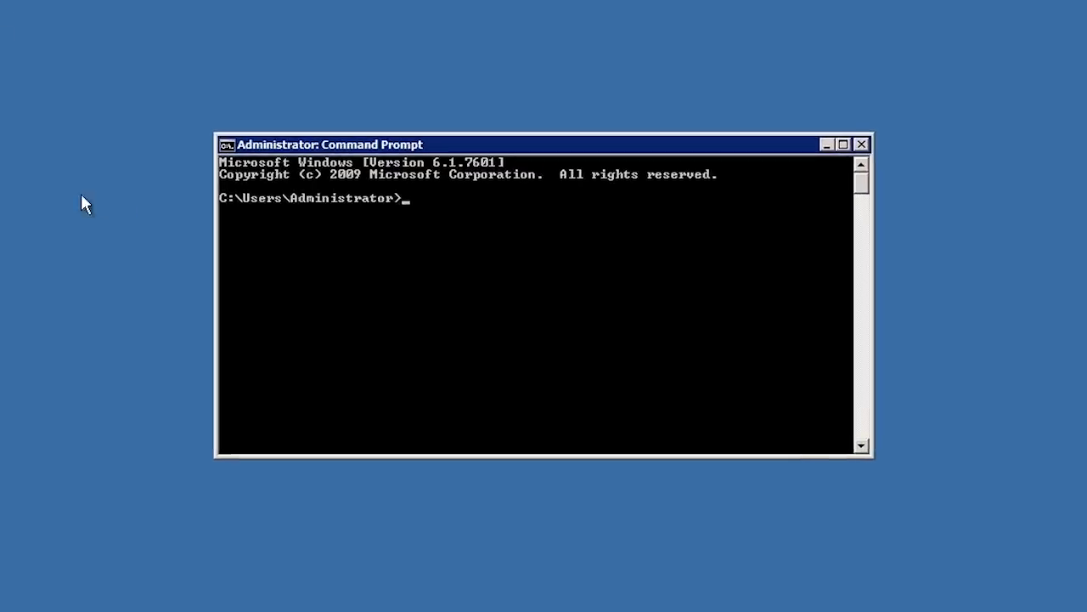
text(cd \)
key(Return)
text(re)
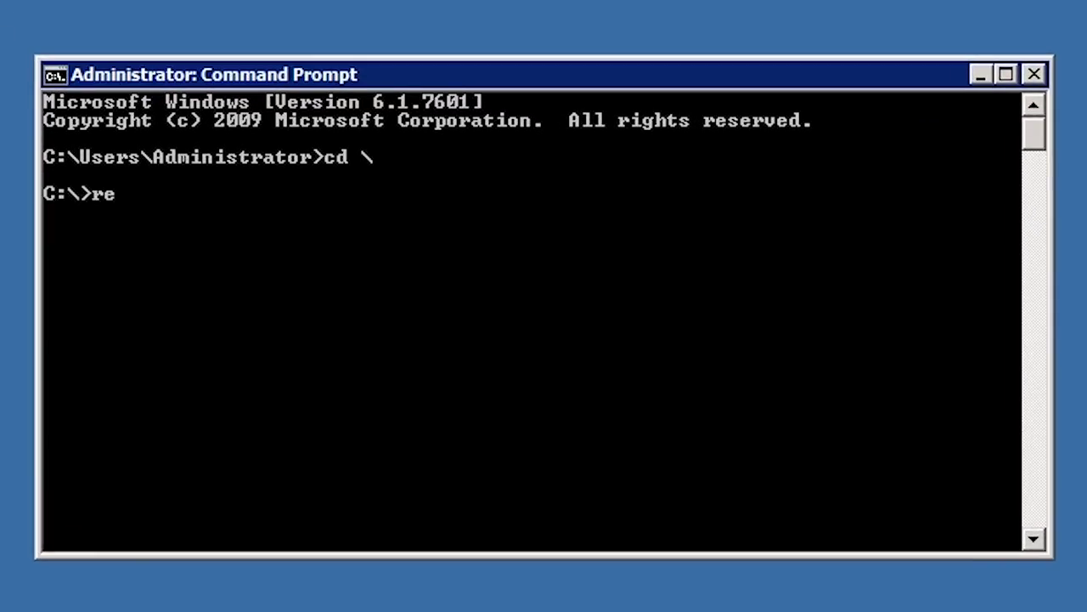
text(gsvr32 s)
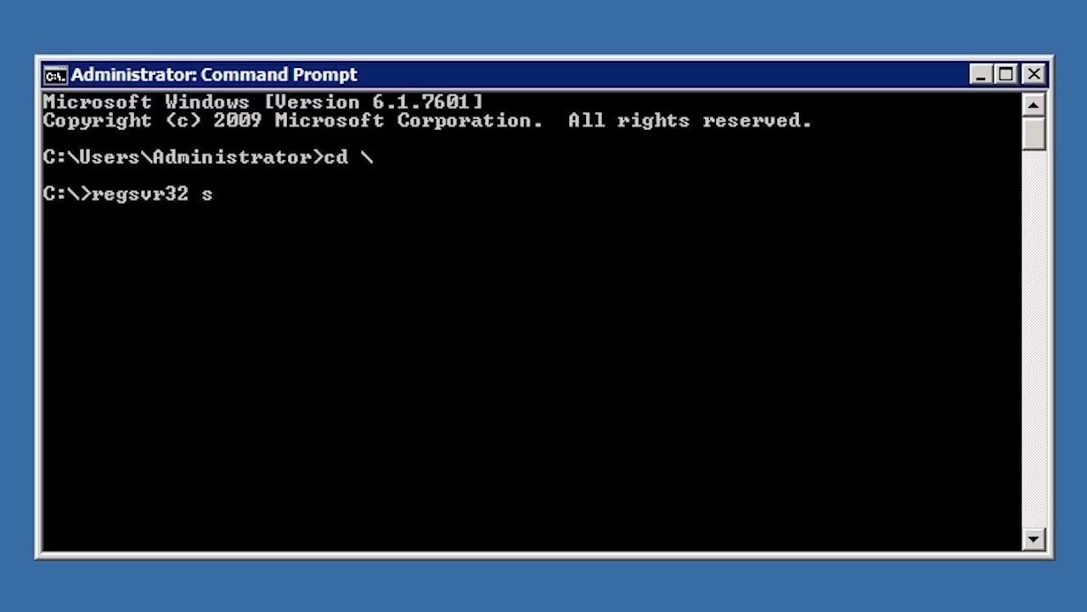
text(chmmgmt.dll)
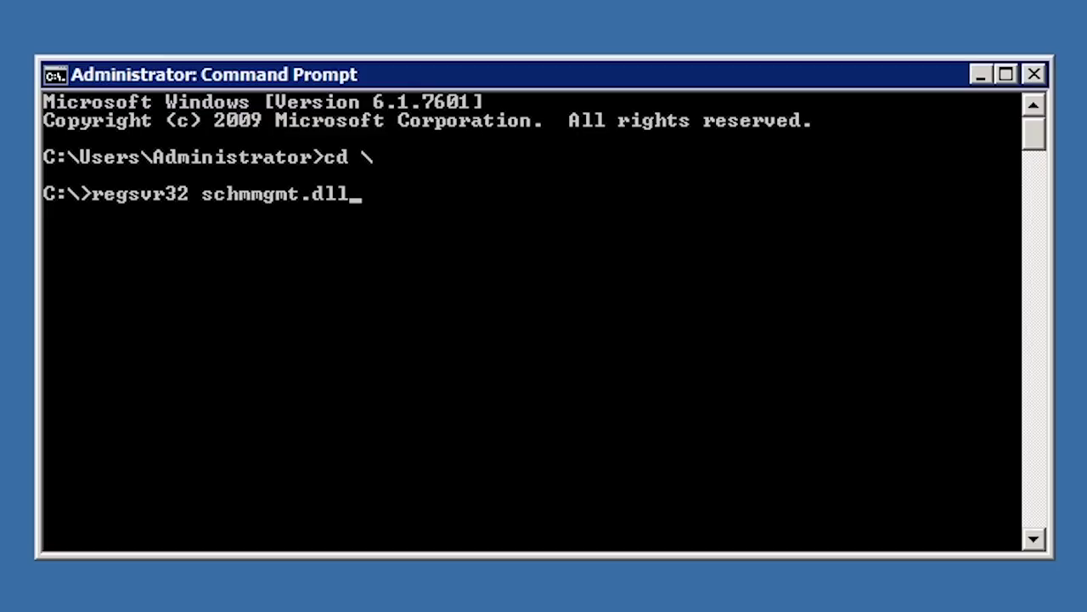
key(Return)
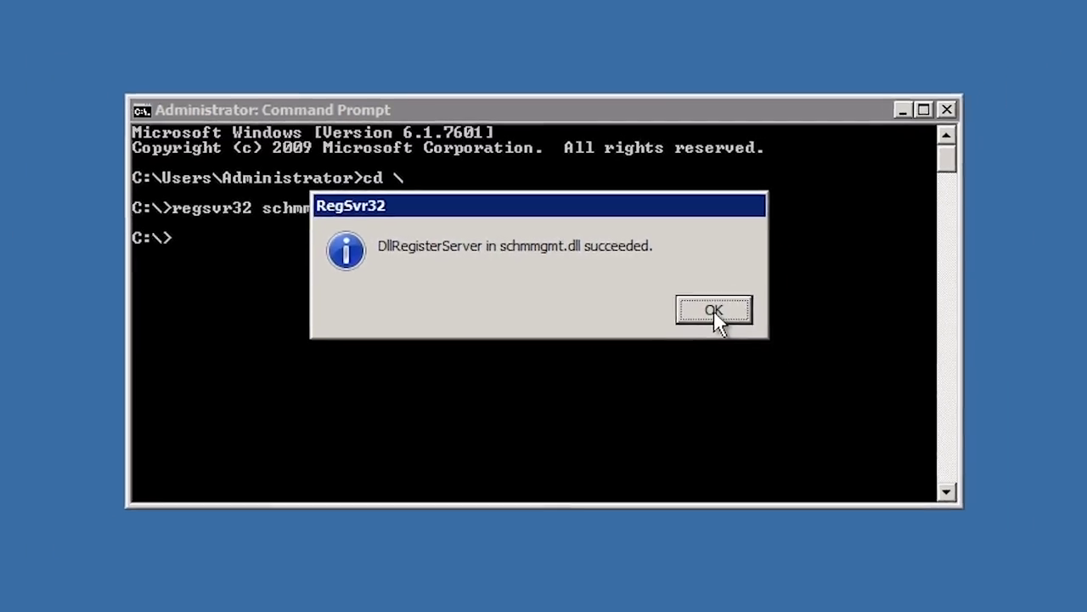
click(741, 323)
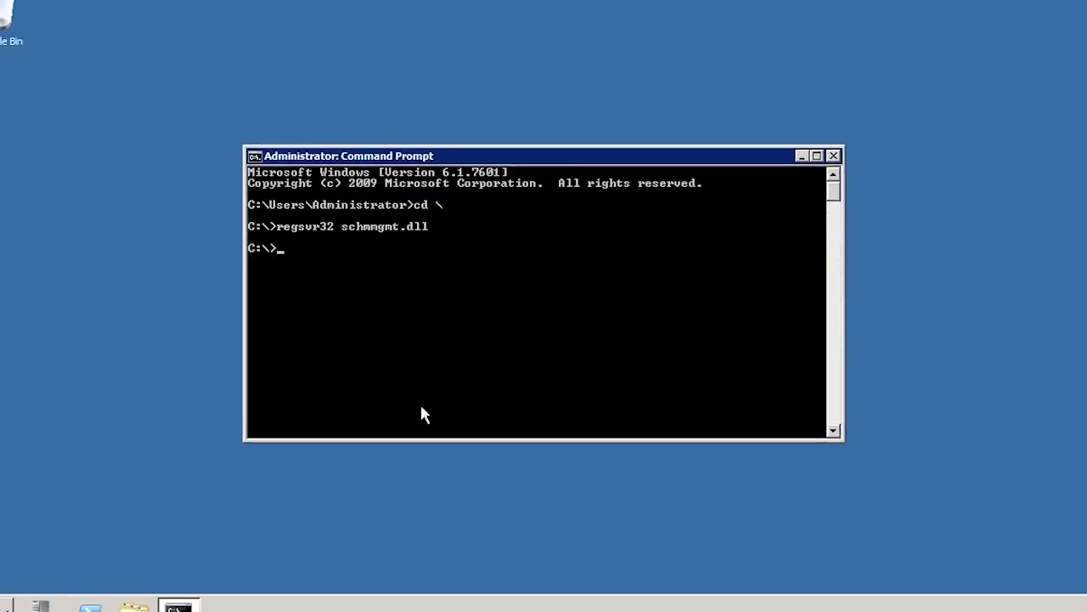
click(26, 592)
text(mmc)
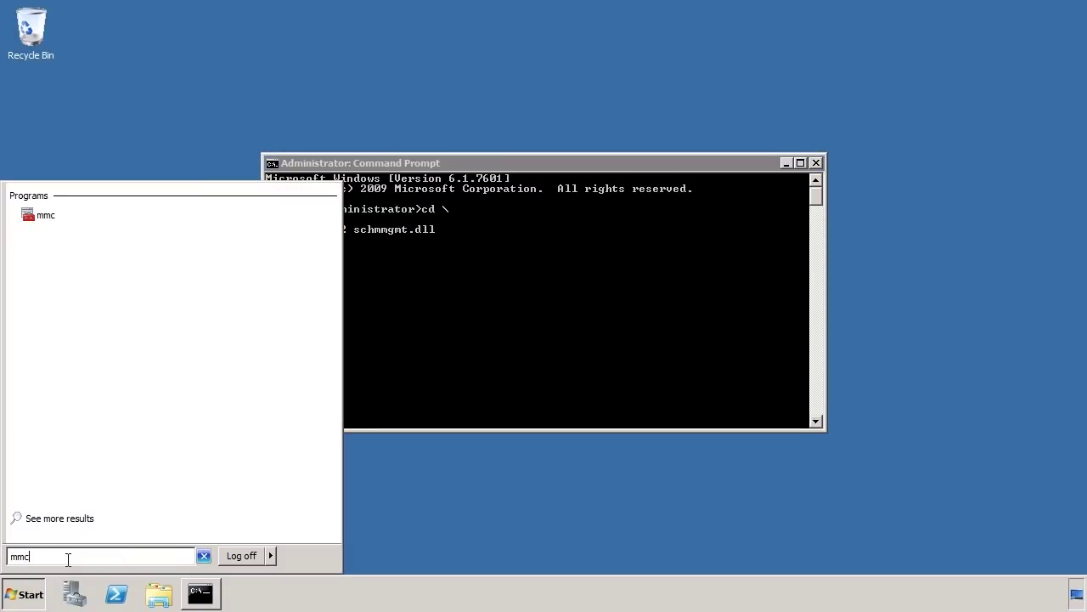
Launch mmc from the search results to get an empty Console1 at Console Root.
click(39, 219)
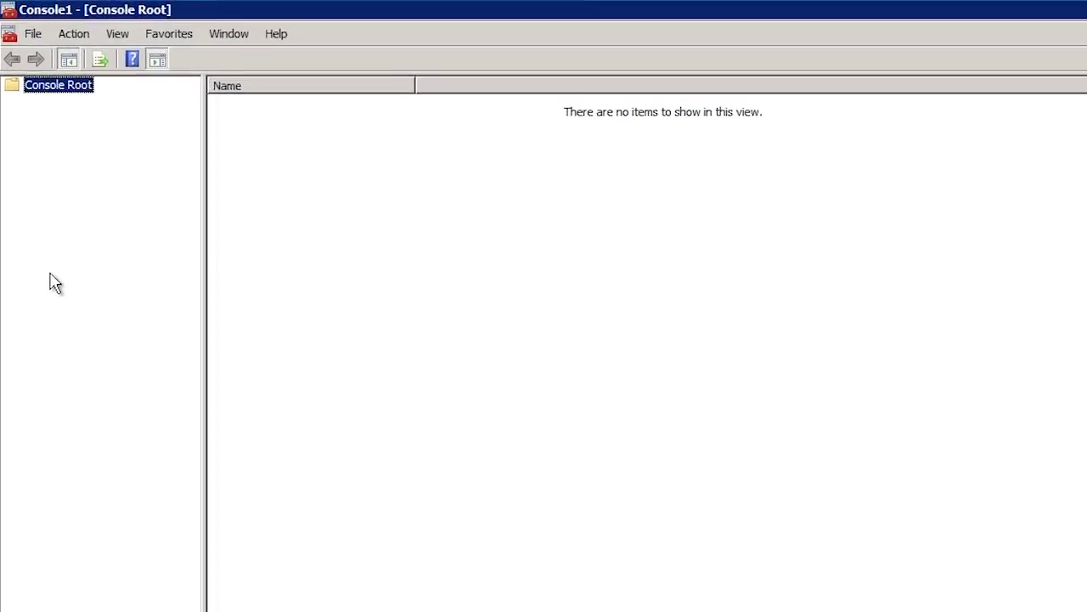
Add the Active Directory Schema snap-in to Console1 under Console Root.
click(39, 42)
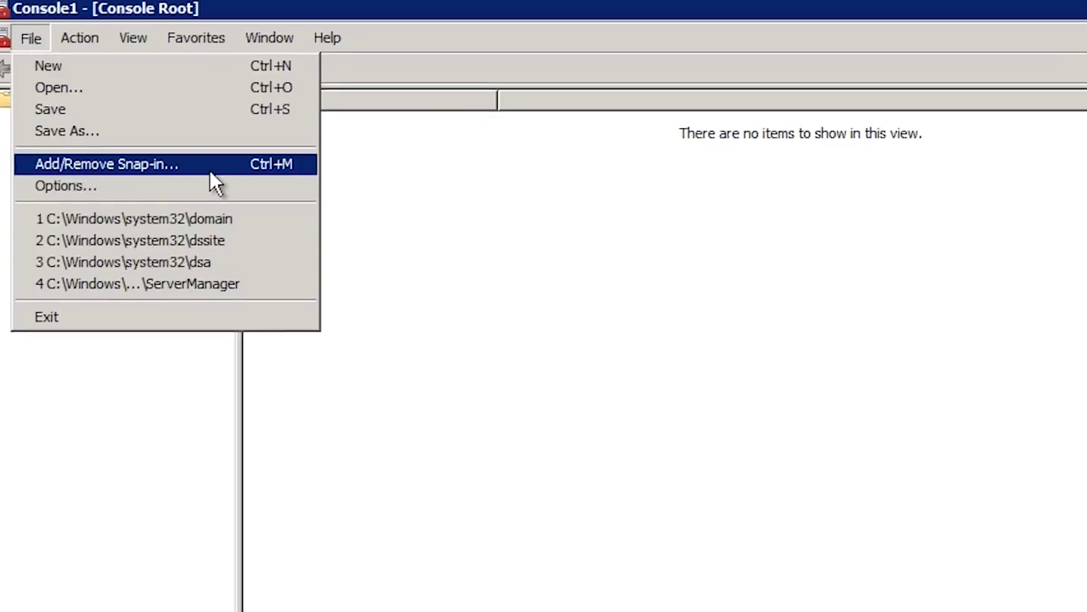
click(204, 174)
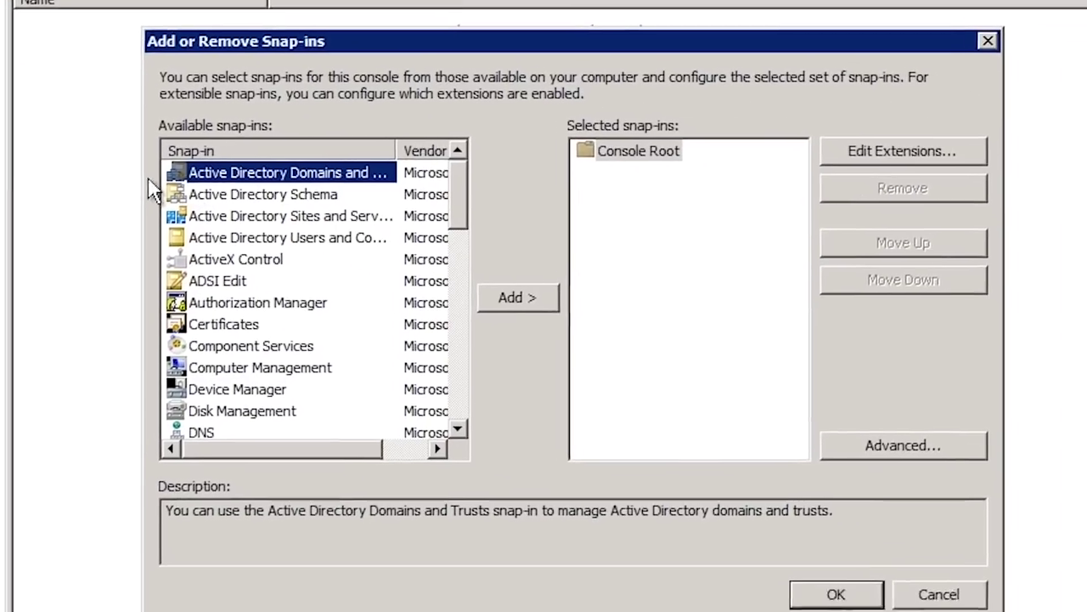
click(229, 195)
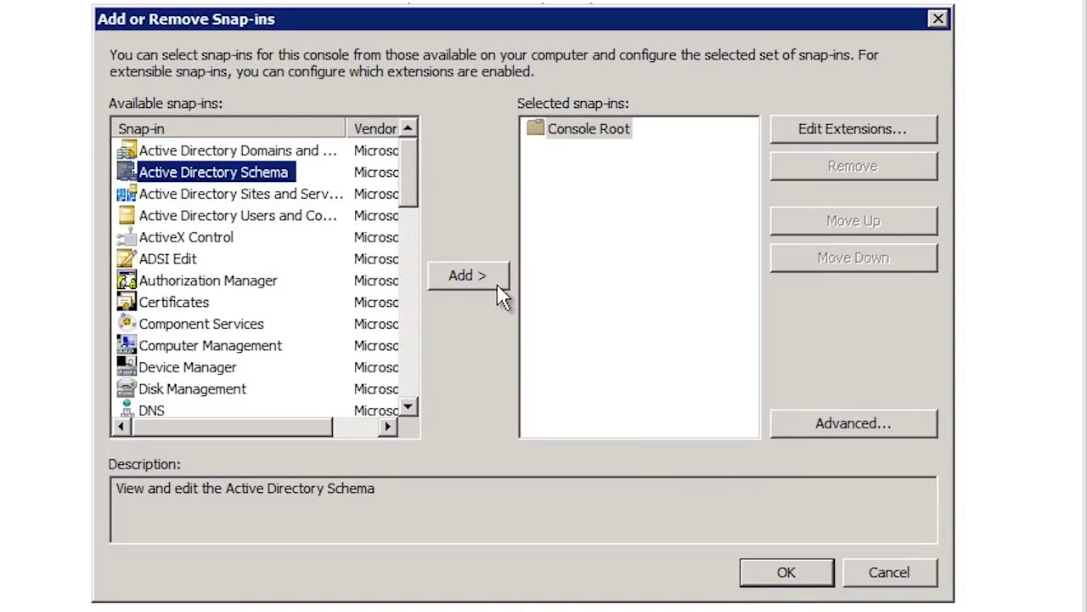
click(503, 289)
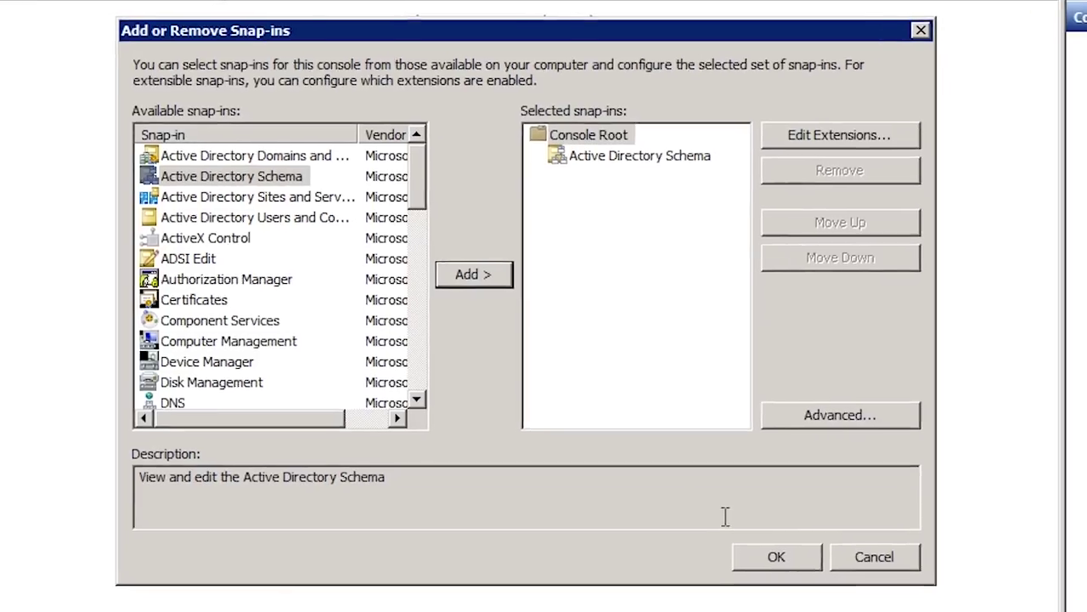
click(786, 572)
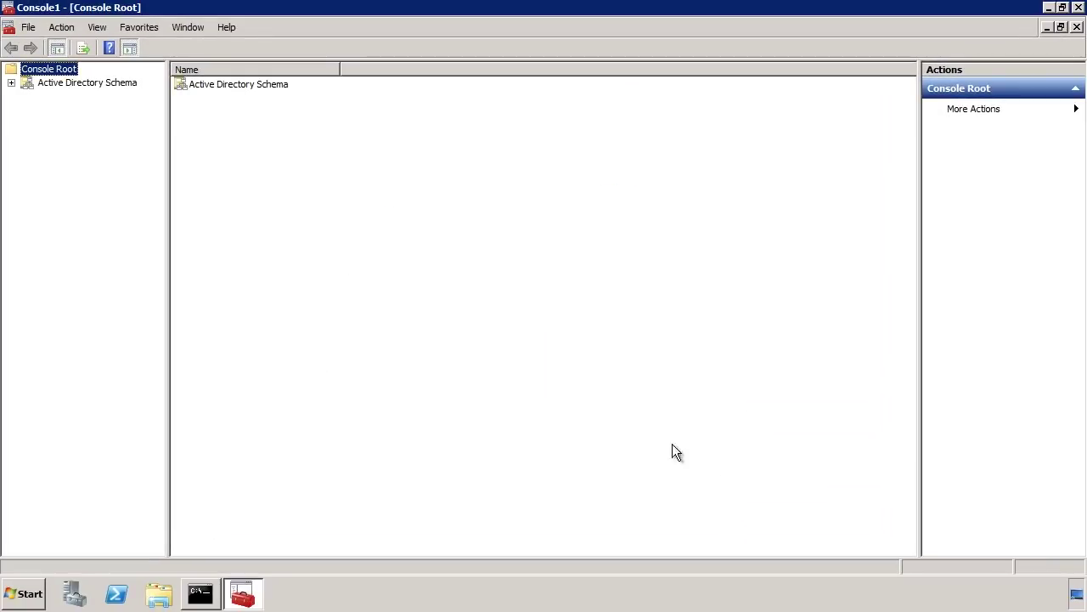
Connect the Active Directory Schema snap-in to domain controller DC2.ITFreeTraining.local.
right_click(55, 82)
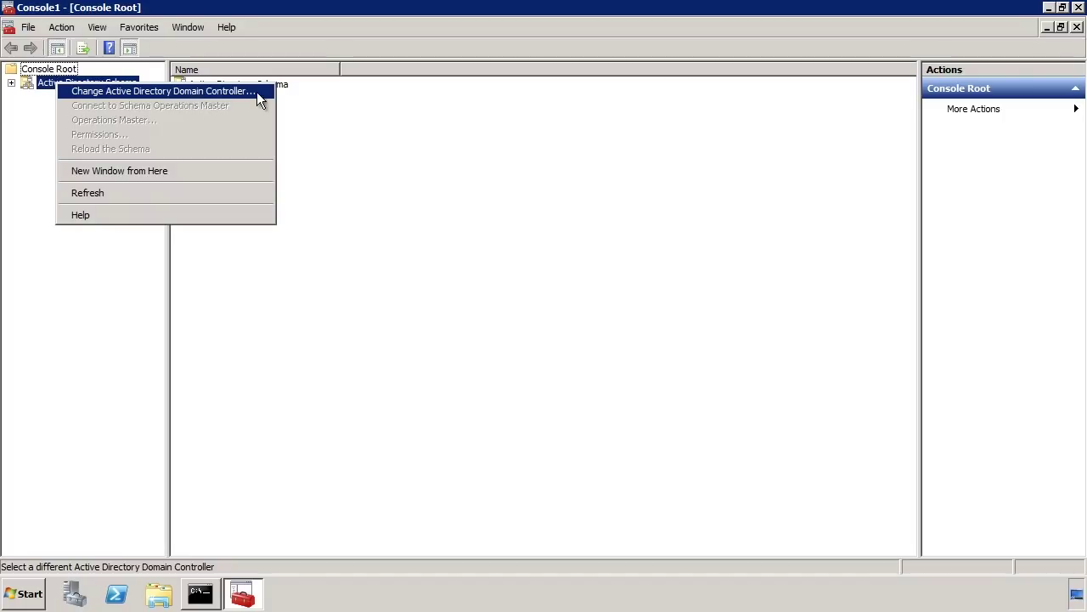
click(259, 92)
click(339, 309)
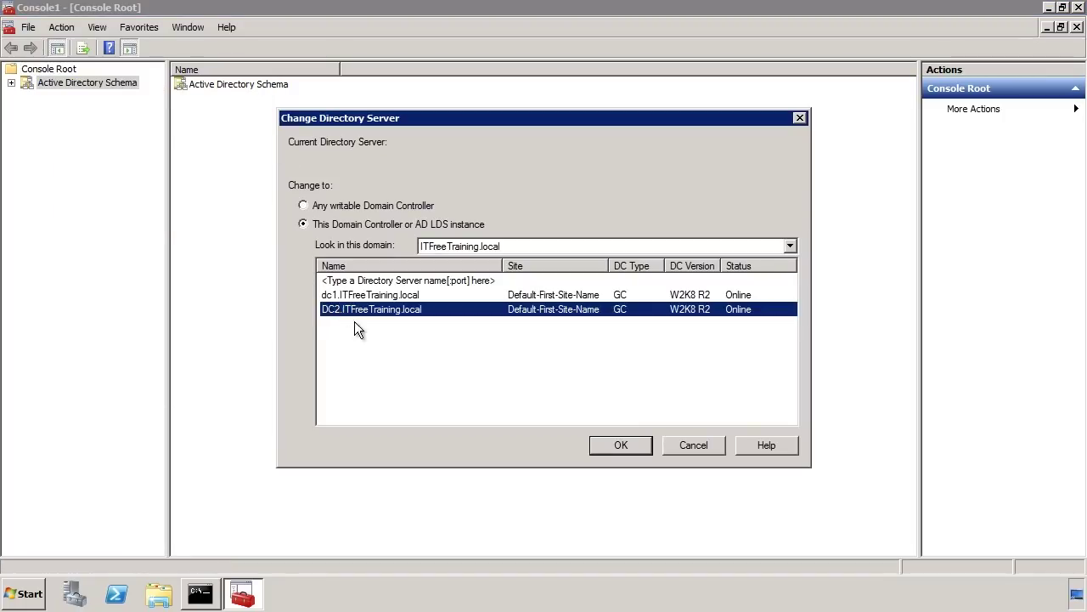
click(640, 445)
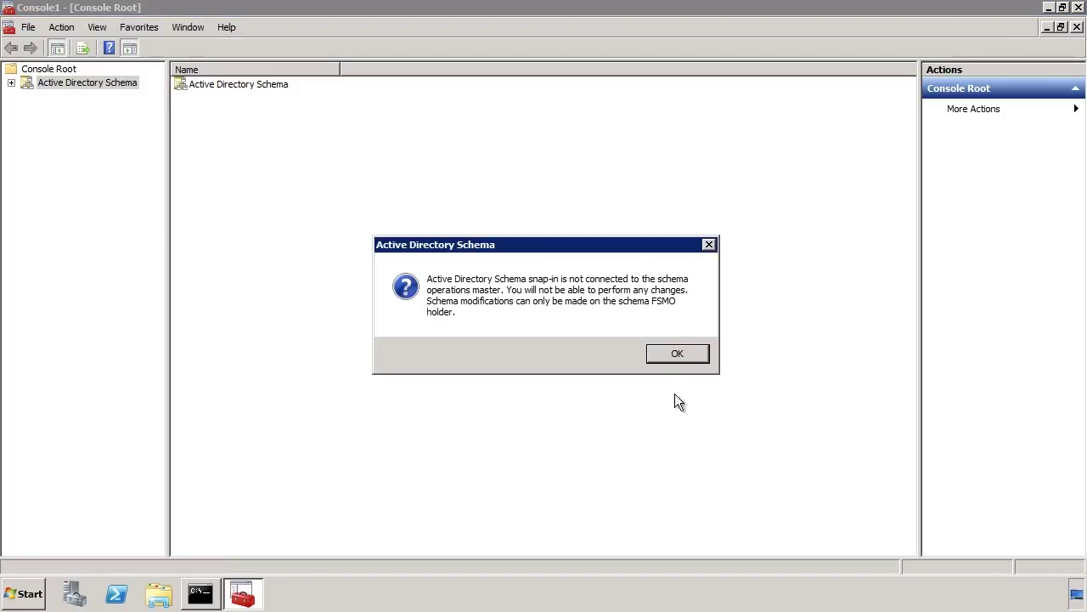
click(693, 357)
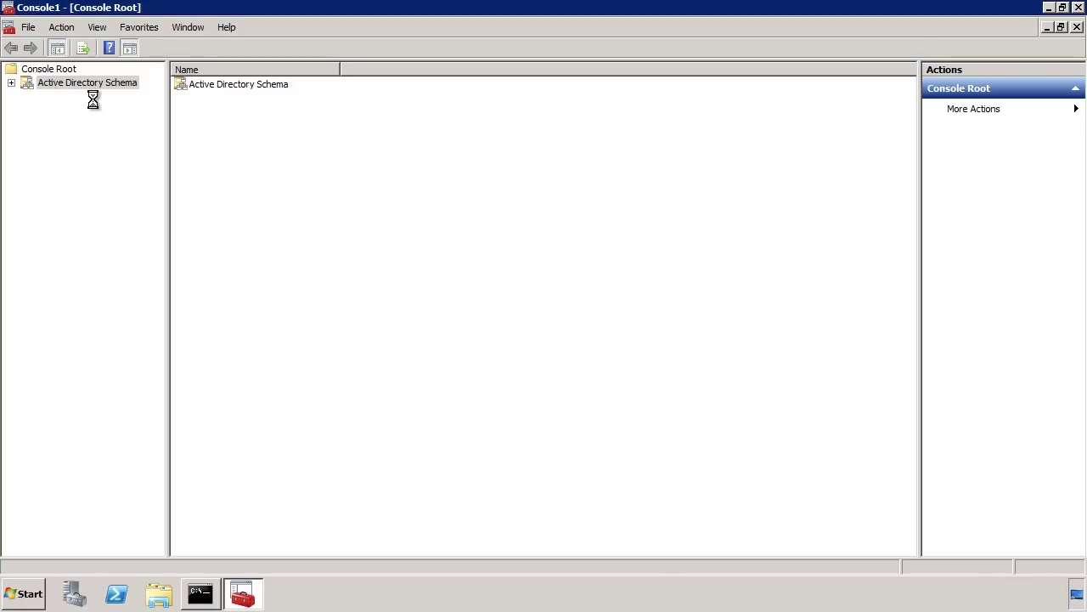
Transfer the schema master role from dc1 to DC2 and confirm the change.
click(60, 85)
right_click(60, 85)
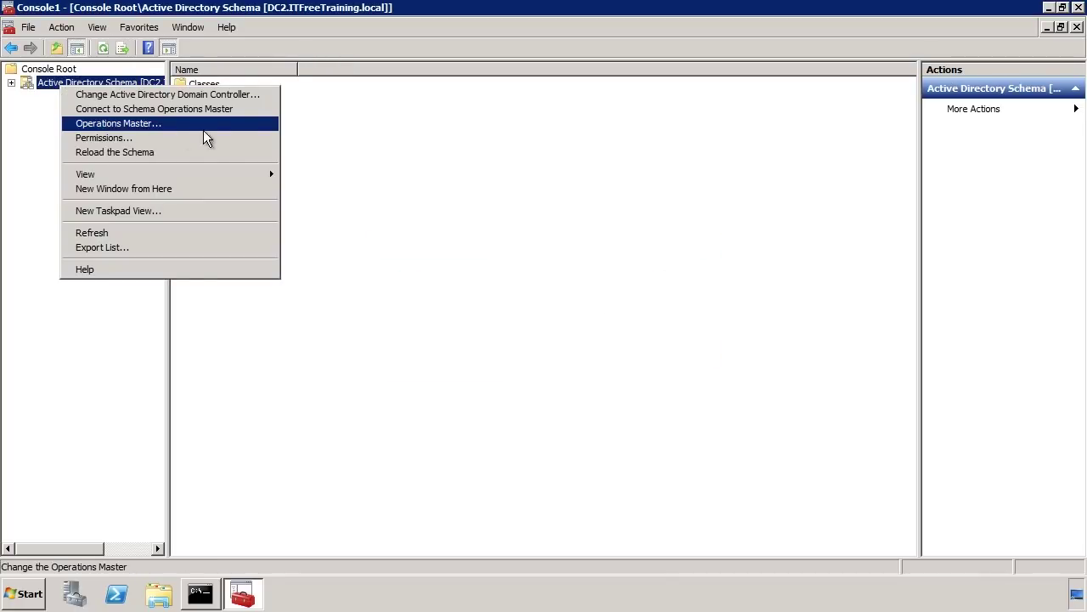
click(250, 125)
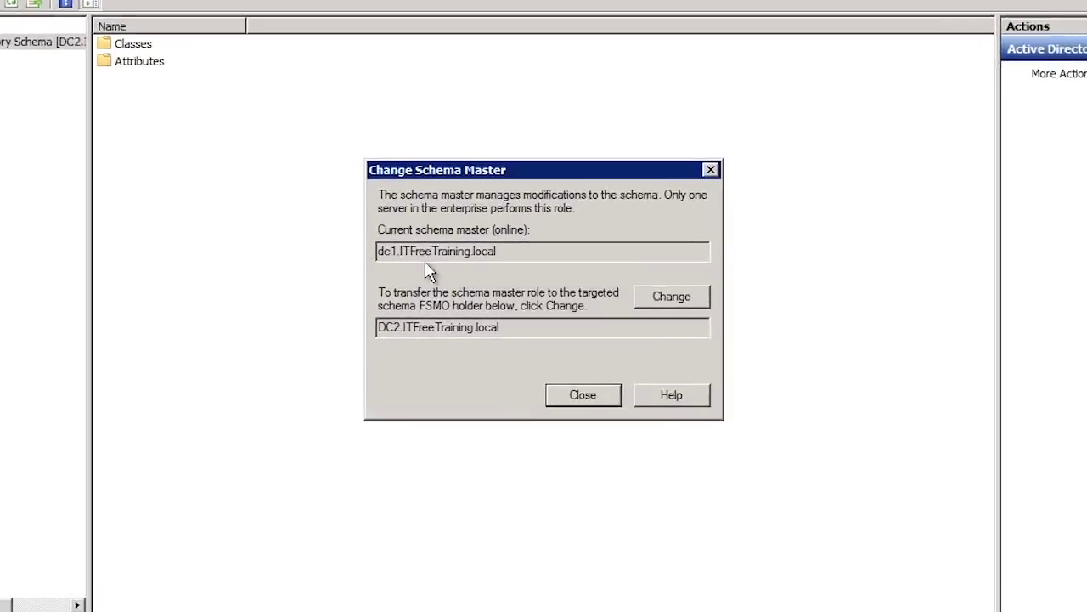
click(645, 360)
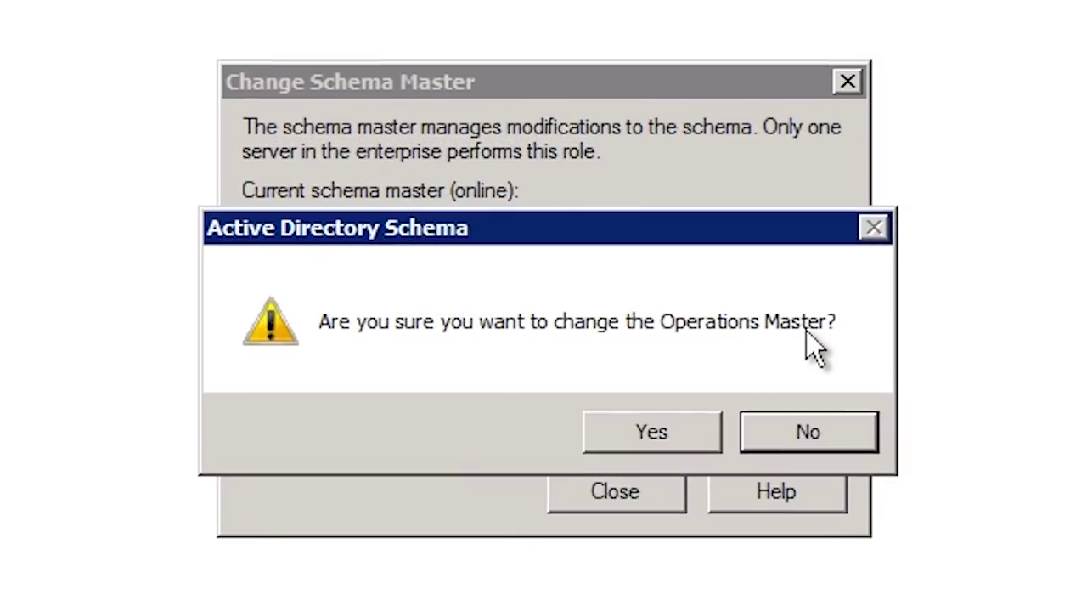
click(645, 433)
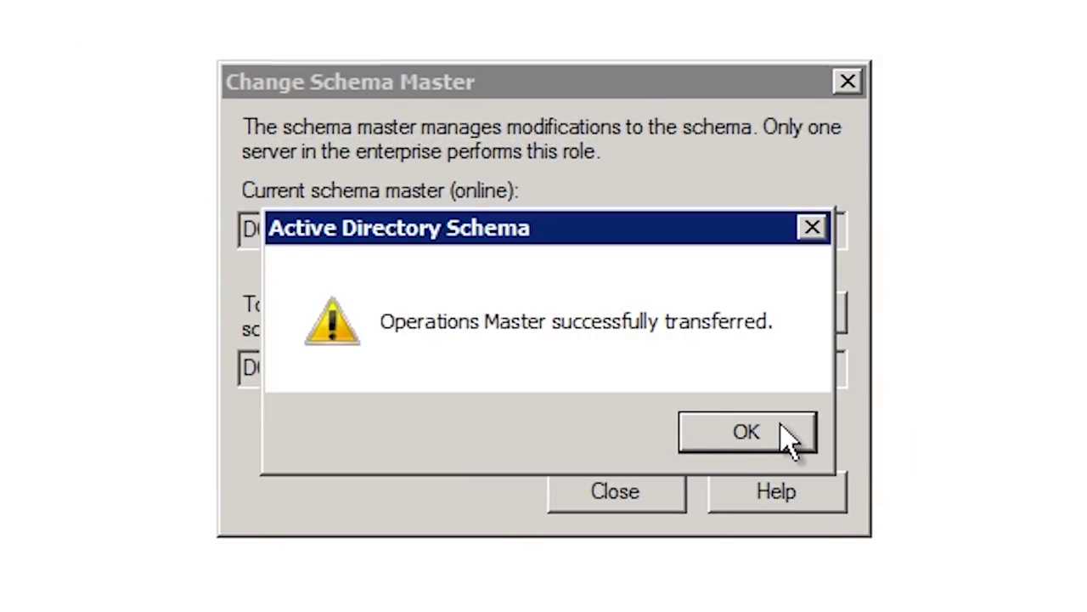